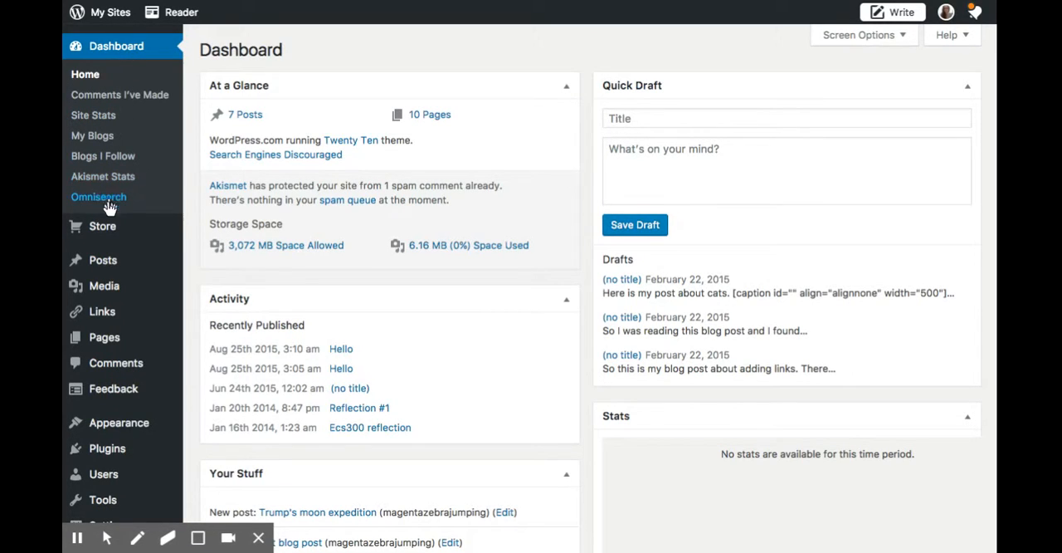
# Open the site's widget management page and briefly expand the Secondary Widget Area to view its description.
pyautogui.moveTo(106, 425)
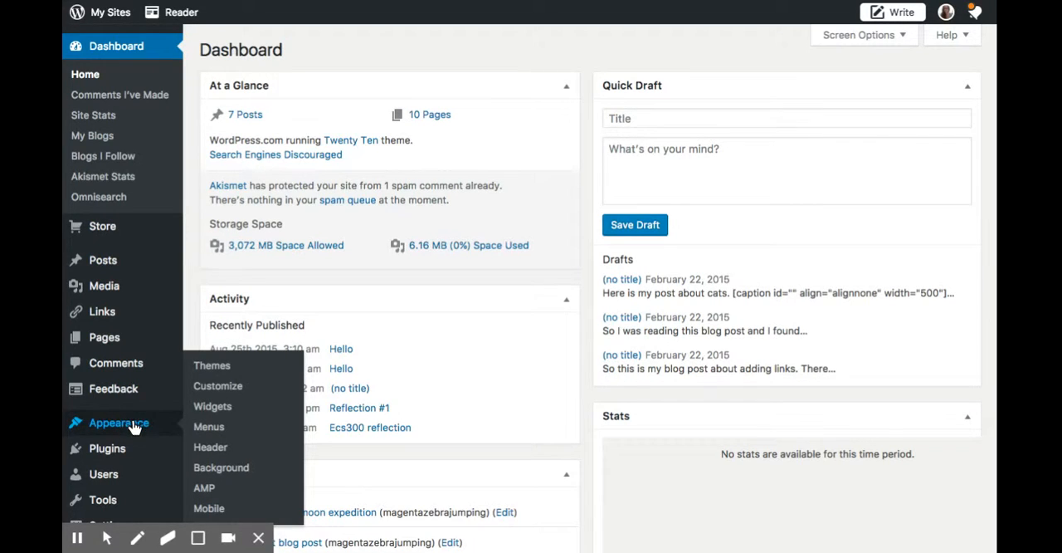
pyautogui.click(214, 407)
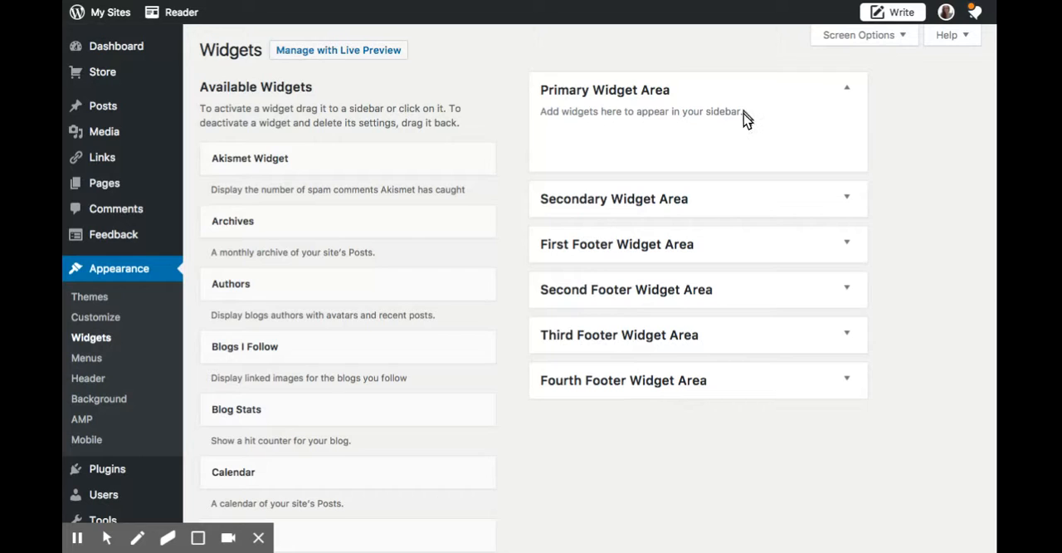
pyautogui.click(847, 198)
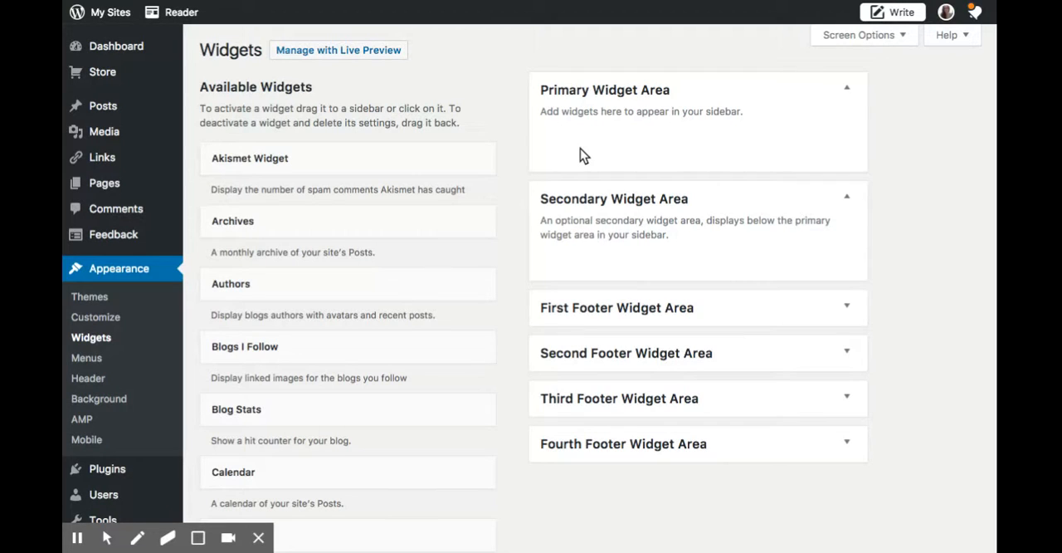
pyautogui.click(847, 199)
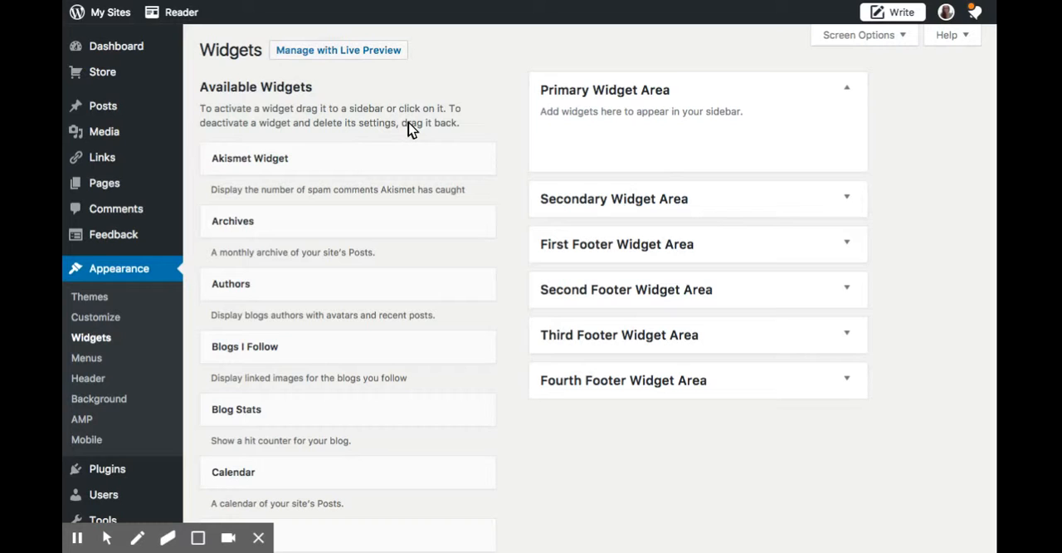
# Add the Categories widget to the Primary Widget Area.
pyautogui.scroll(-3, 409, 129)
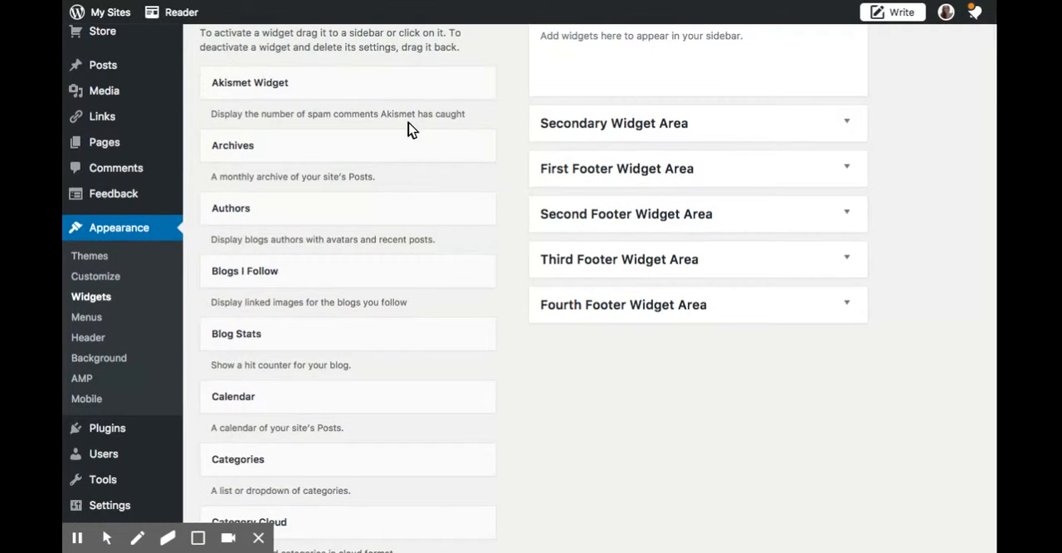
pyautogui.scroll(-2, 408, 129)
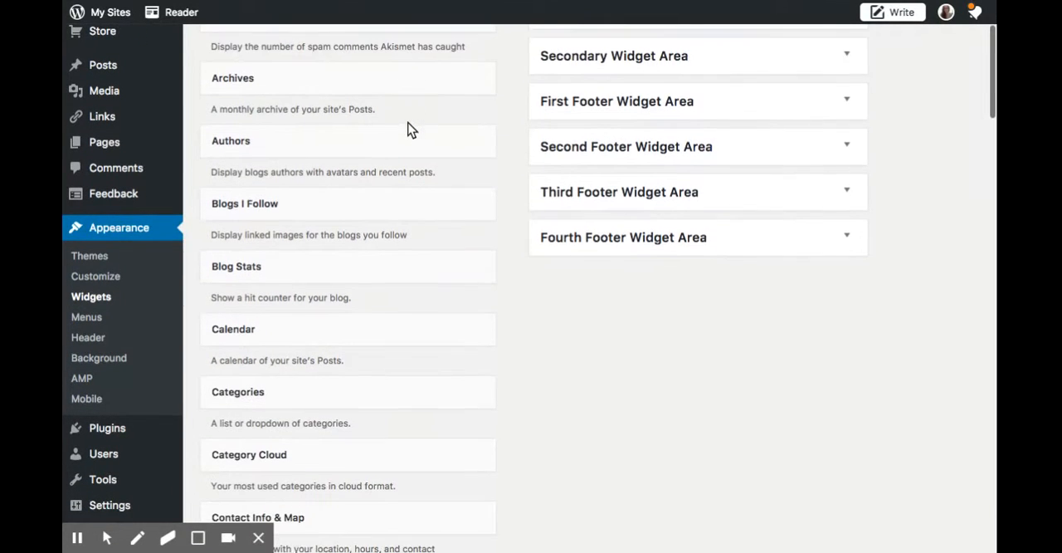
pyautogui.scroll(-4, 409, 129)
pyautogui.scroll(-3, 408, 129)
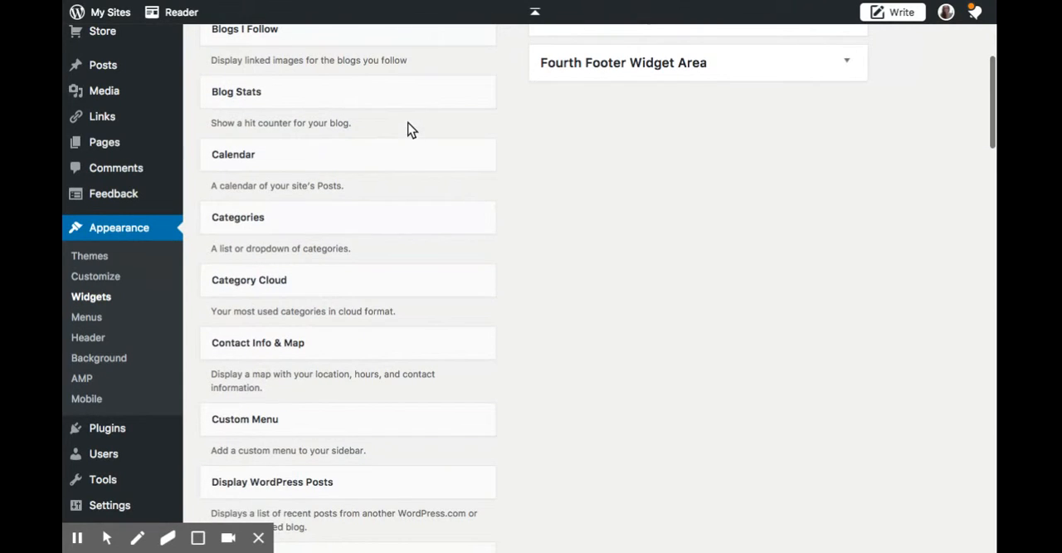
pyautogui.click(263, 219)
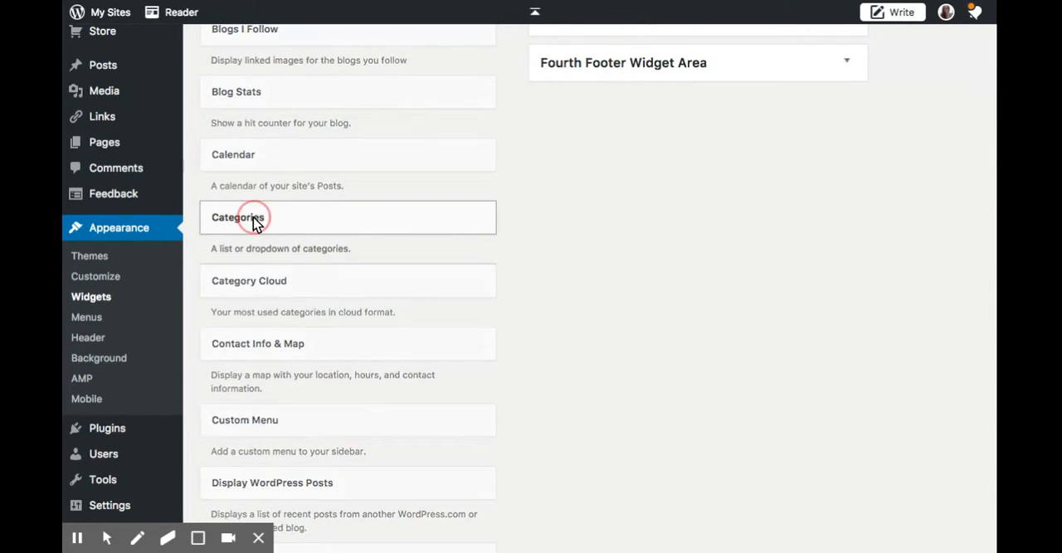
pyautogui.click(402, 462)
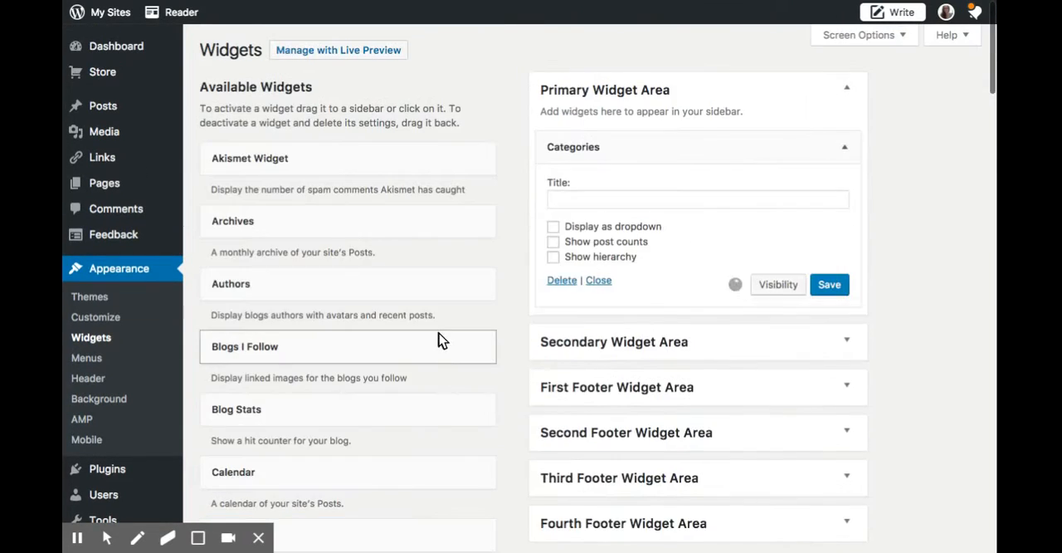
# Add the Image widget to the Primary Widget Area.
pyautogui.scroll(-5, 440, 339)
pyautogui.scroll(-4, 440, 339)
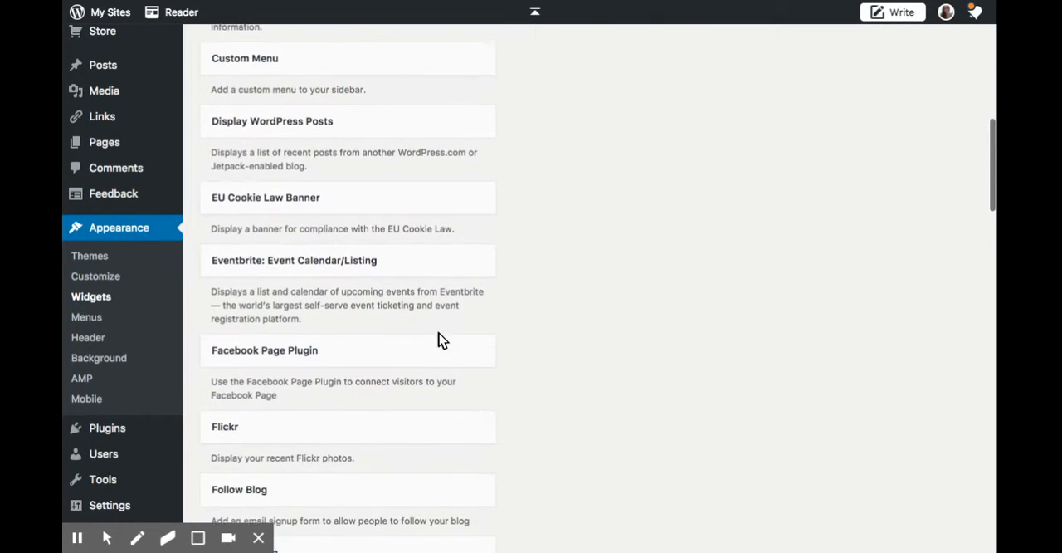
pyautogui.scroll(-5, 409, 354)
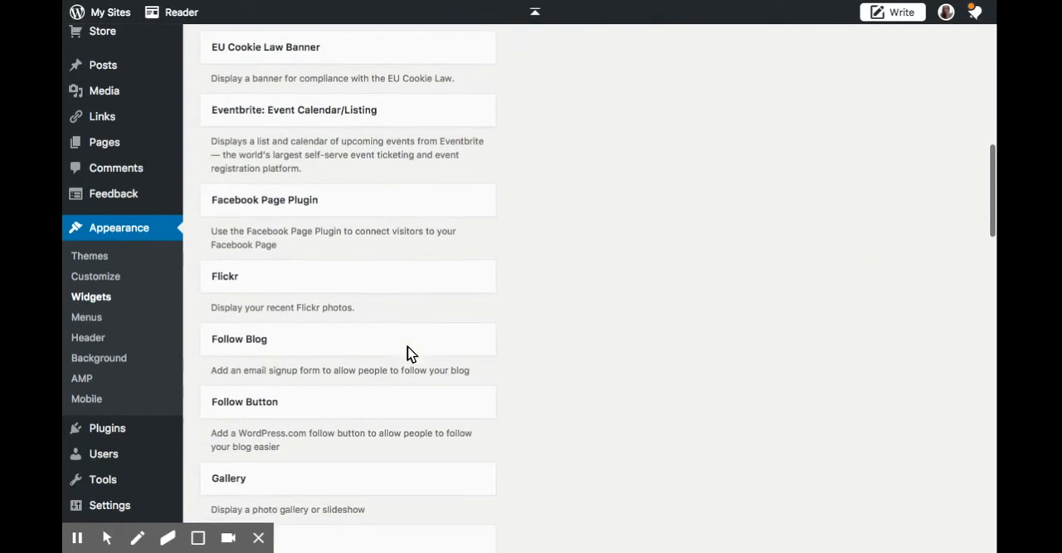
pyautogui.scroll(-3, 409, 353)
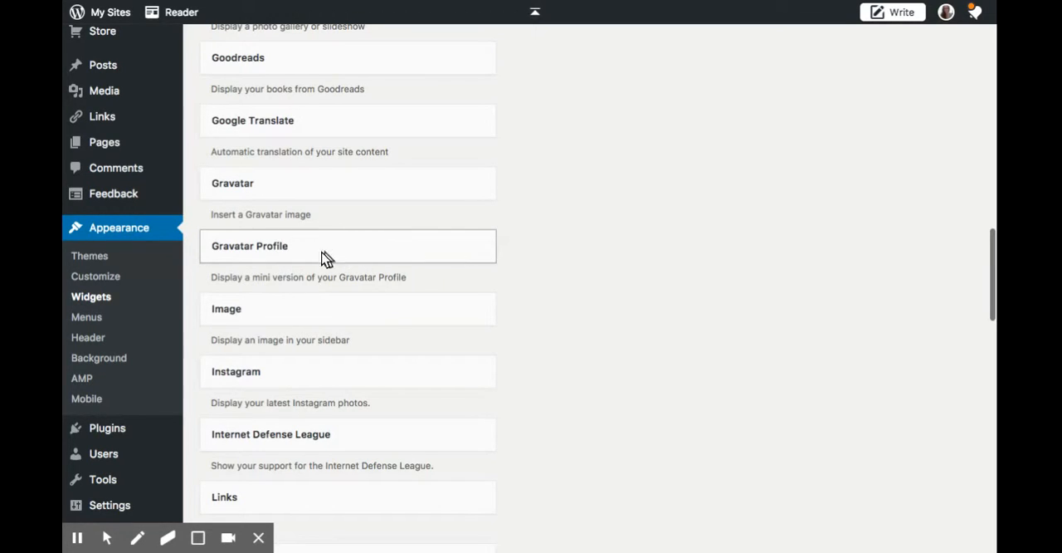
pyautogui.click(253, 309)
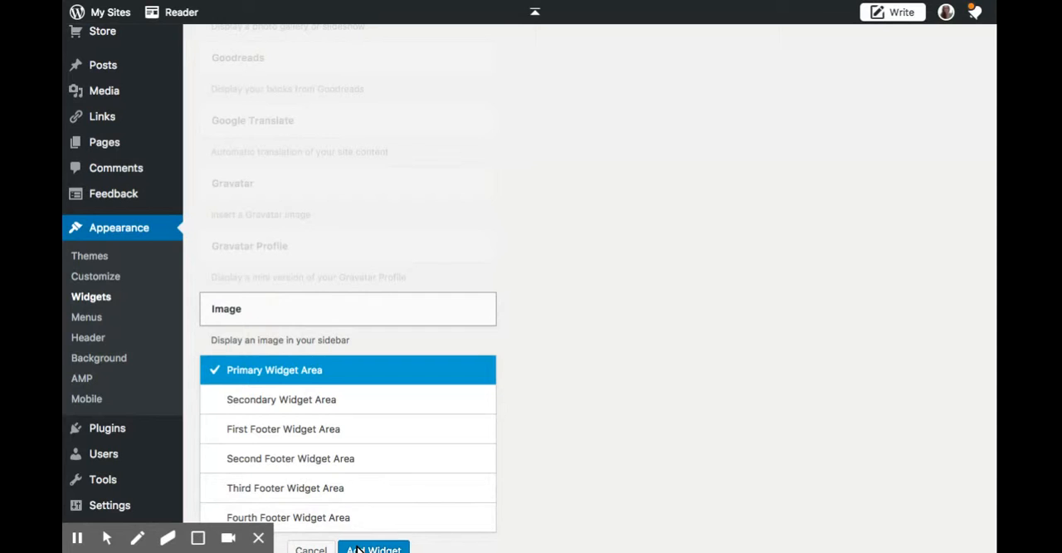
pyautogui.click(357, 549)
# Add the Twitter Timeline widget to the Primary Widget Area.
pyautogui.scroll(-15, 521, 199)
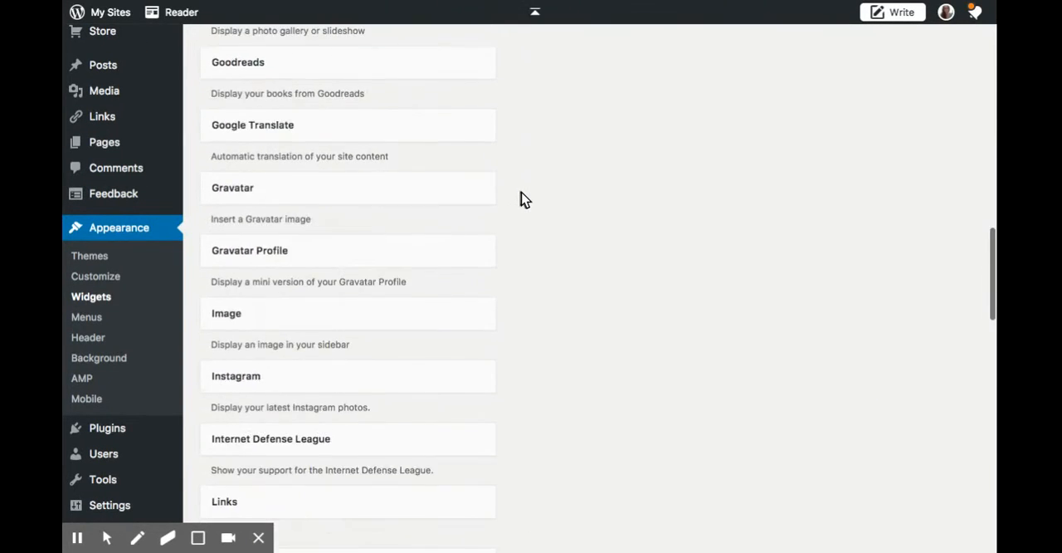
pyautogui.scroll(-10, 521, 199)
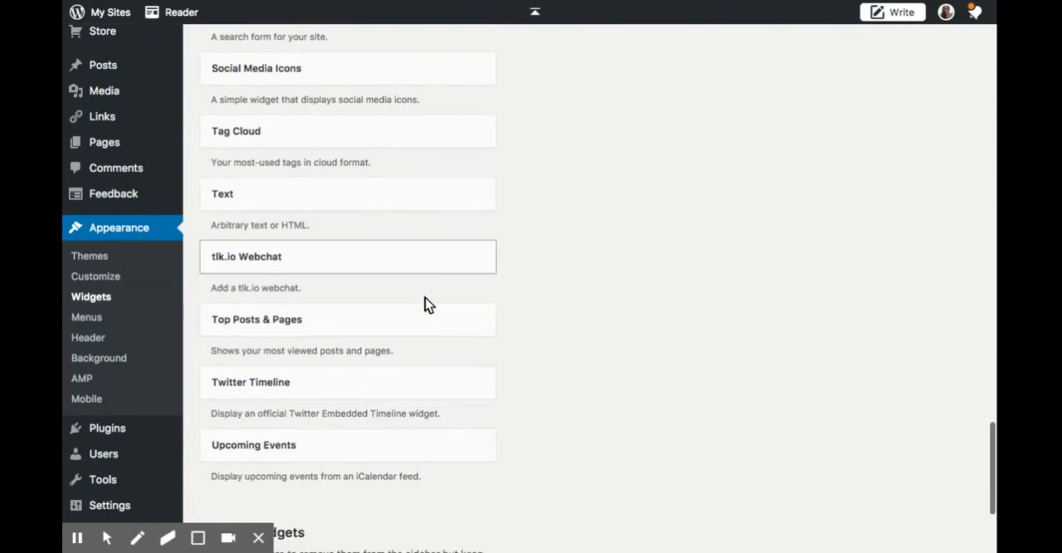
pyautogui.scroll(-2, 424, 305)
pyautogui.scroll(1, 424, 305)
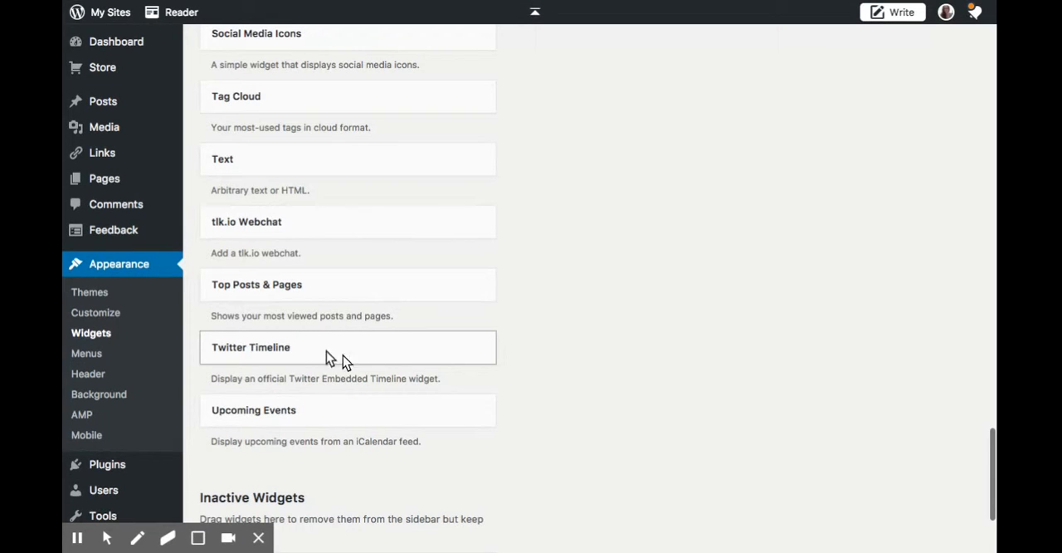
pyautogui.click(440, 349)
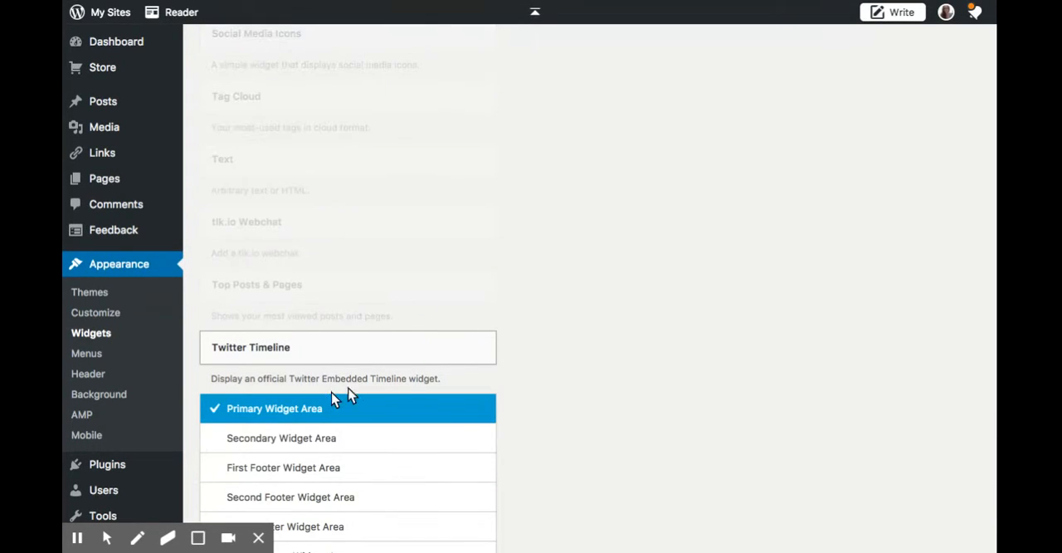
pyautogui.scroll(-3, 417, 395)
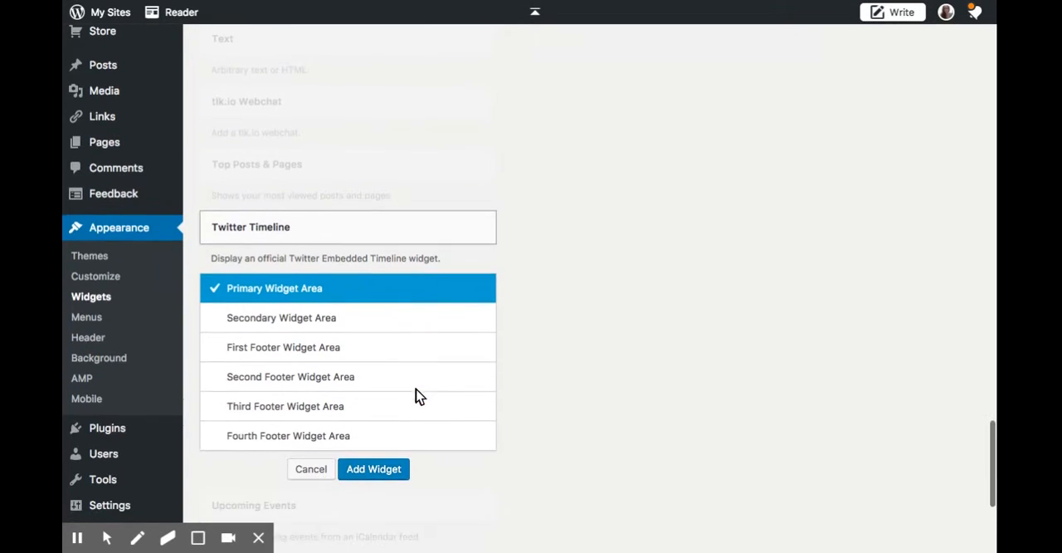
pyautogui.click(367, 474)
# Look through the rest of the available widgets, then return to the widgets placed in the Primary Widget Area.
pyautogui.scroll(-8, 384, 396)
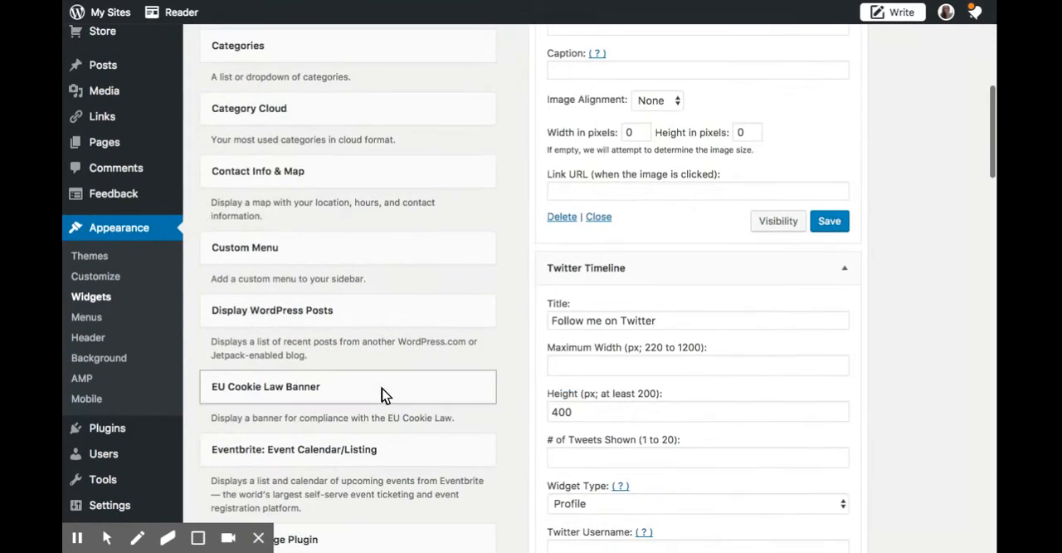
pyautogui.scroll(-3, 384, 395)
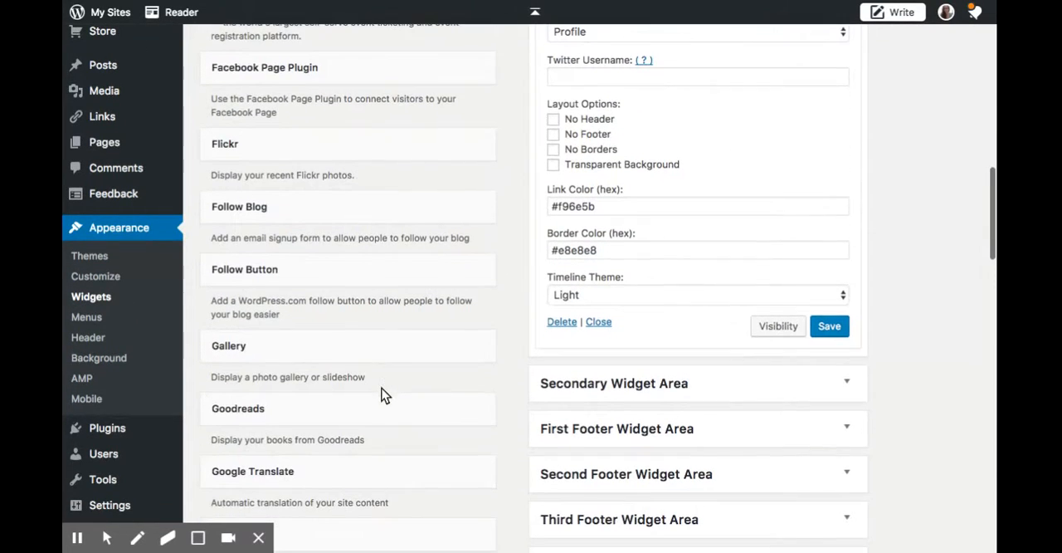
pyautogui.scroll(-7, 373, 390)
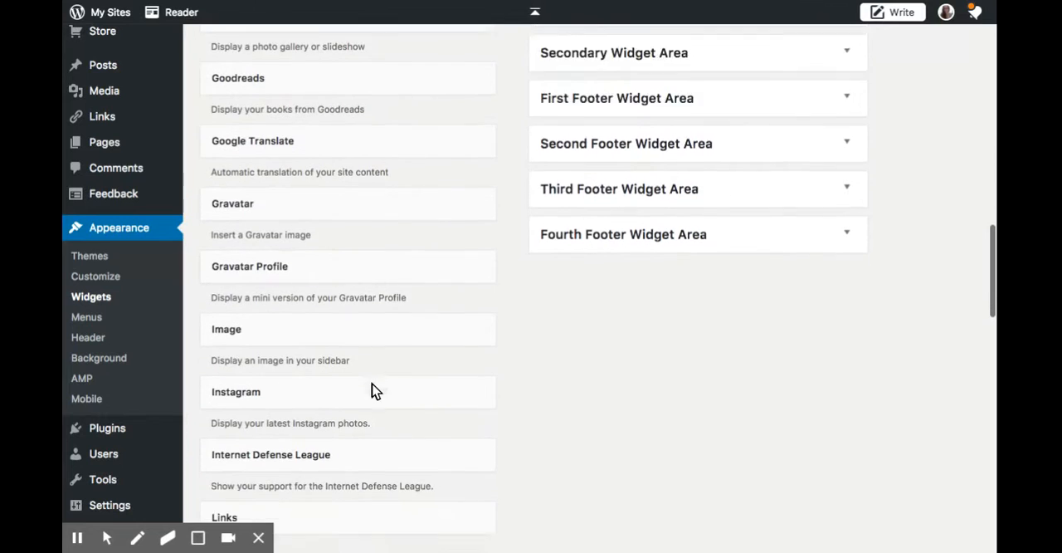
pyautogui.scroll(-3, 478, 273)
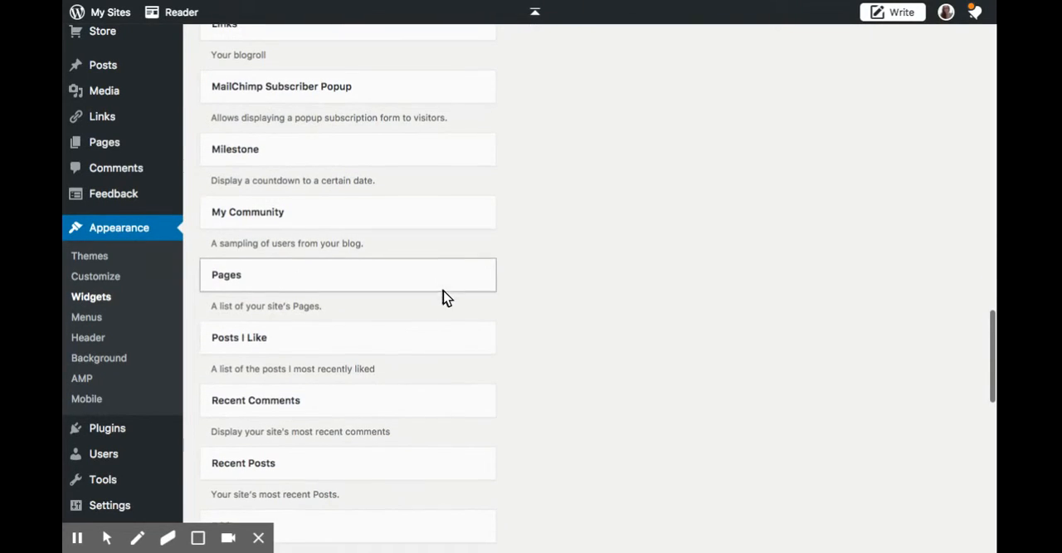
pyautogui.scroll(-1, 390, 301)
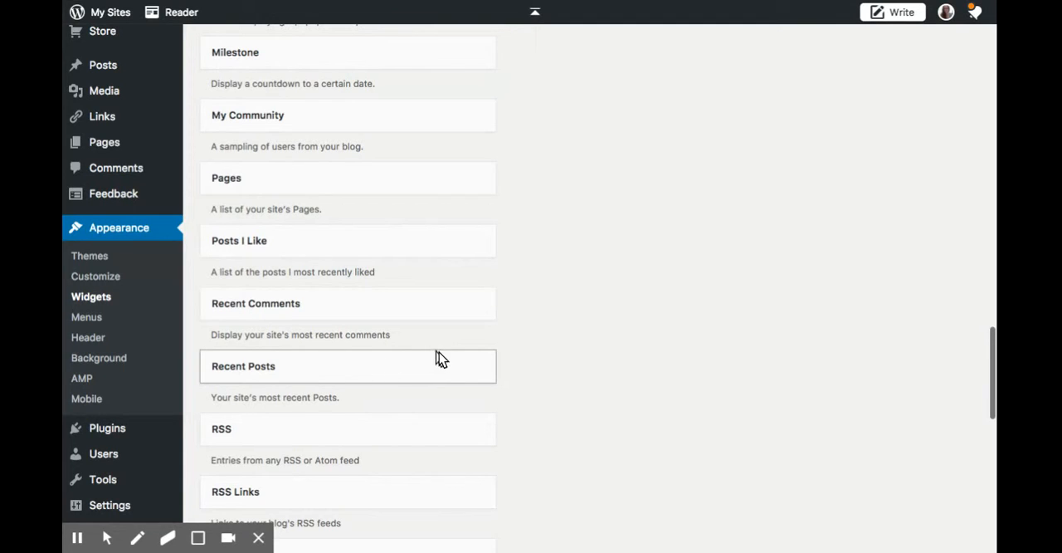
pyautogui.scroll(-2, 439, 365)
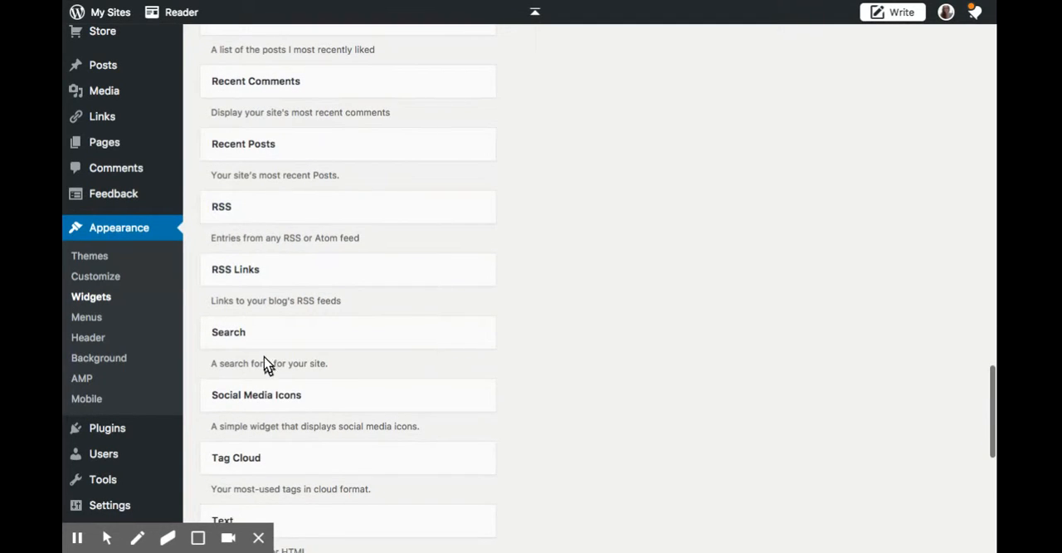
pyautogui.scroll(-1, 425, 329)
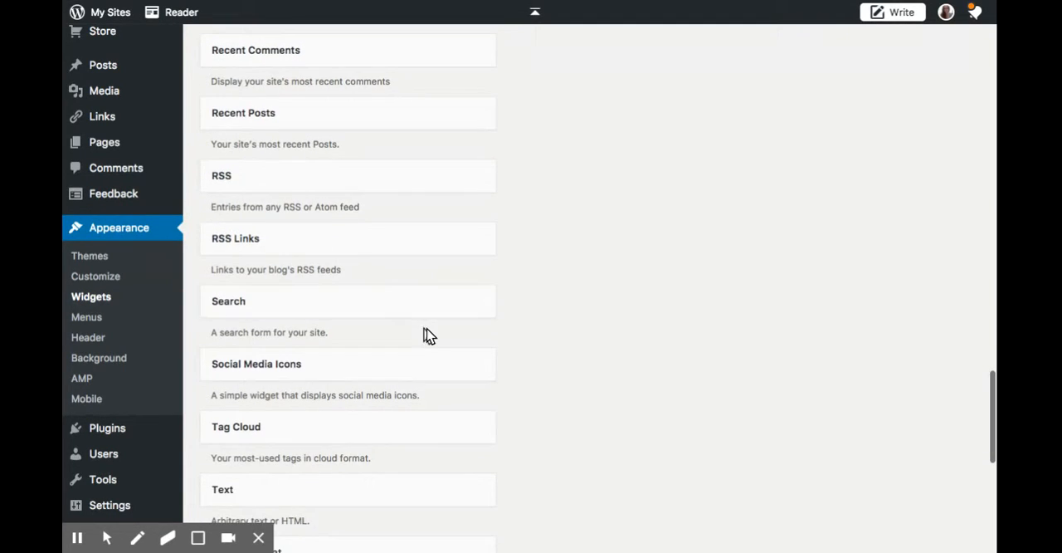
pyautogui.scroll(10, 416, 378)
pyautogui.scroll(10, 418, 385)
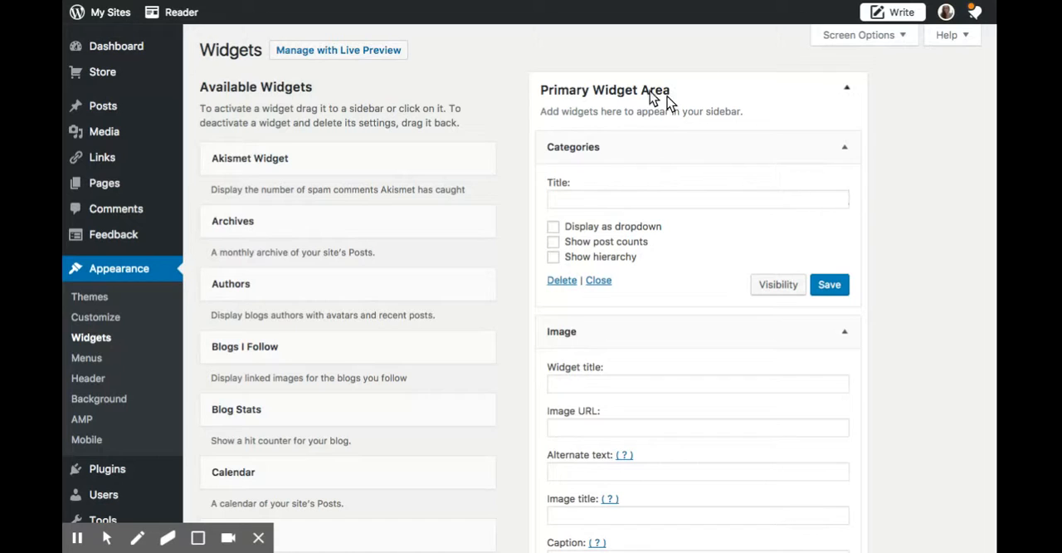
# Title the Categories widget "Categories", save it and collapse its settings.
pyautogui.click(588, 200)
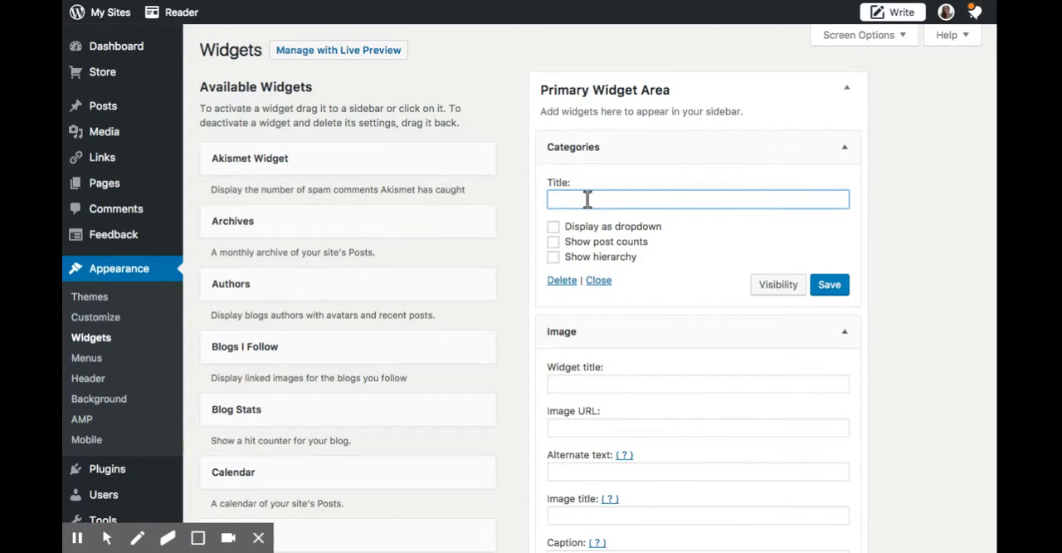
pyautogui.write('CA')
pyautogui.write('ae')
pyautogui.write('te')
pyautogui.write('gories')
pyautogui.click(829, 291)
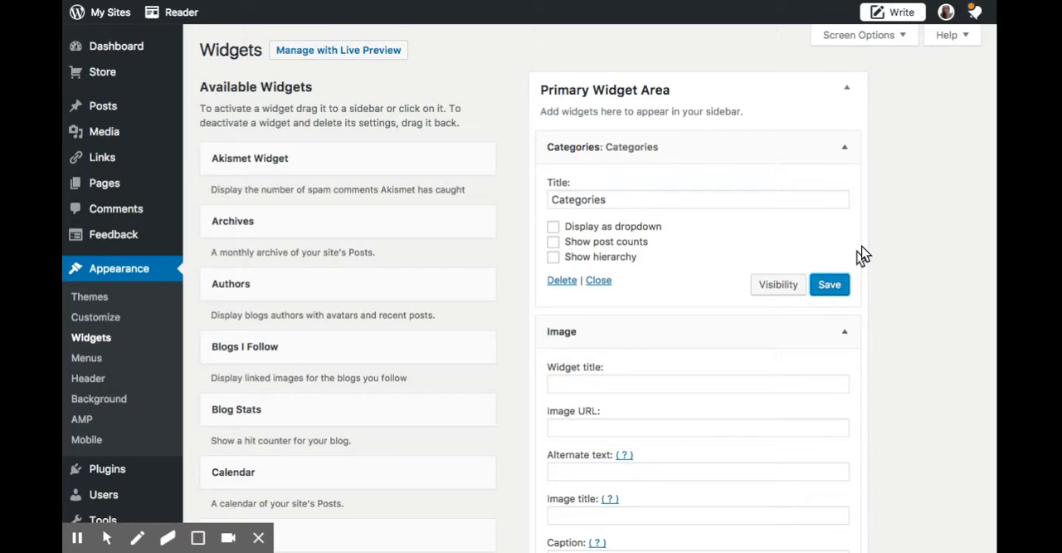
pyautogui.click(833, 287)
pyautogui.click(844, 148)
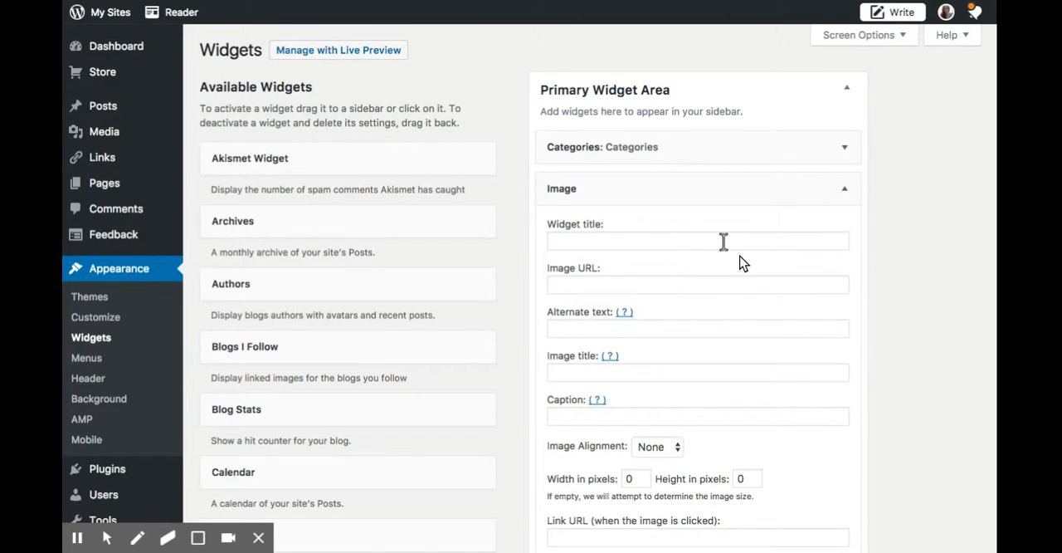
# Set the Image widget's title to "Here I am!" and save the widget.
pyautogui.click(613, 240)
pyautogui.write('Here ')
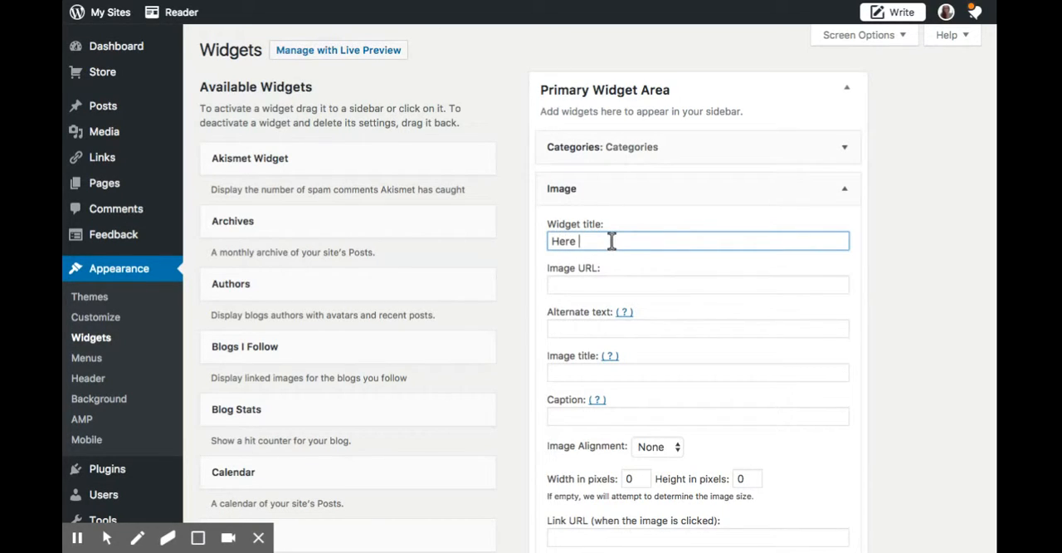
pyautogui.write('I am!')
pyautogui.scroll(-3, 687, 277)
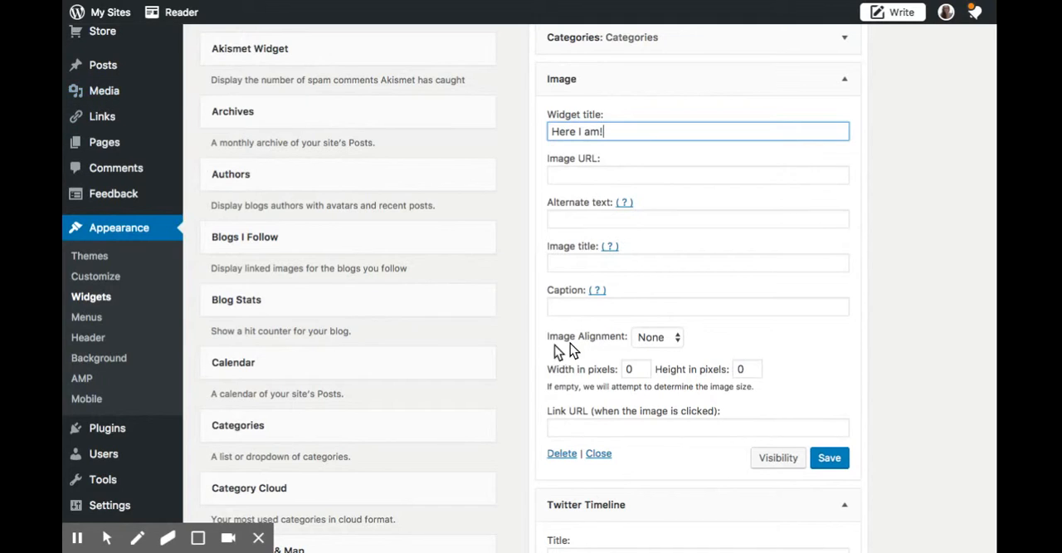
pyautogui.click(838, 462)
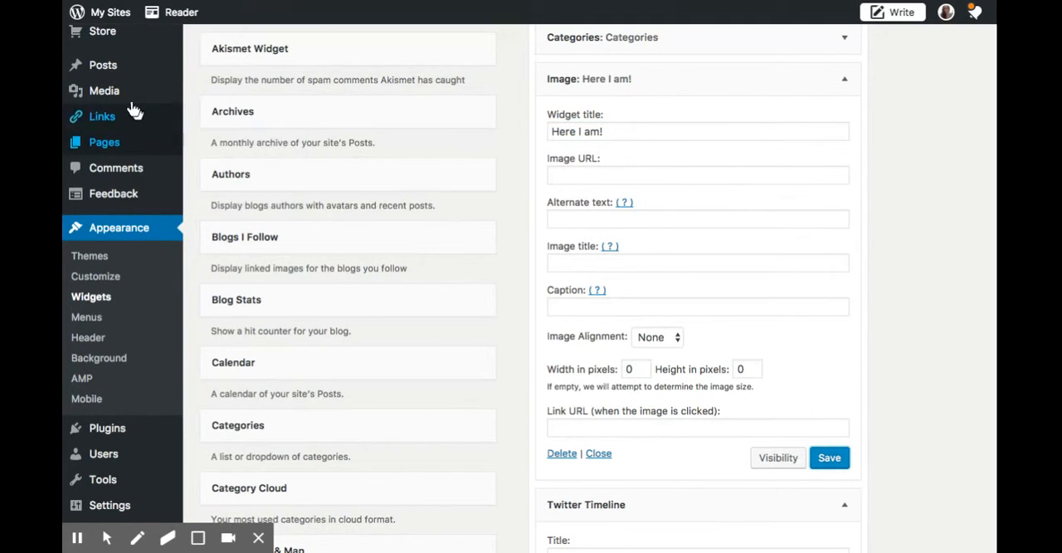
# Open the attachment details of the portrait photo with sunglasses in the media library.
pyautogui.moveTo(114, 75)
pyautogui.moveTo(106, 98)
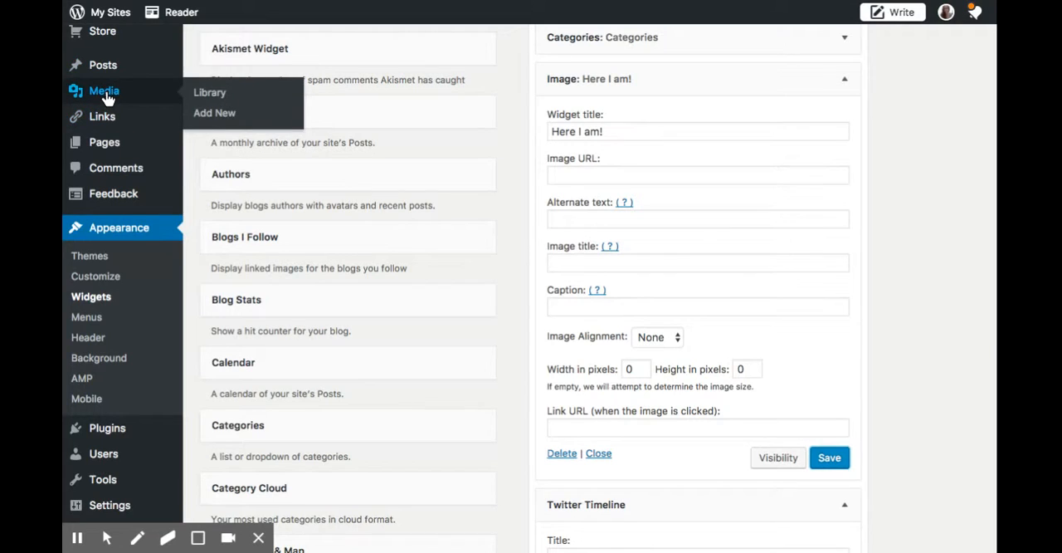
pyautogui.click(208, 98)
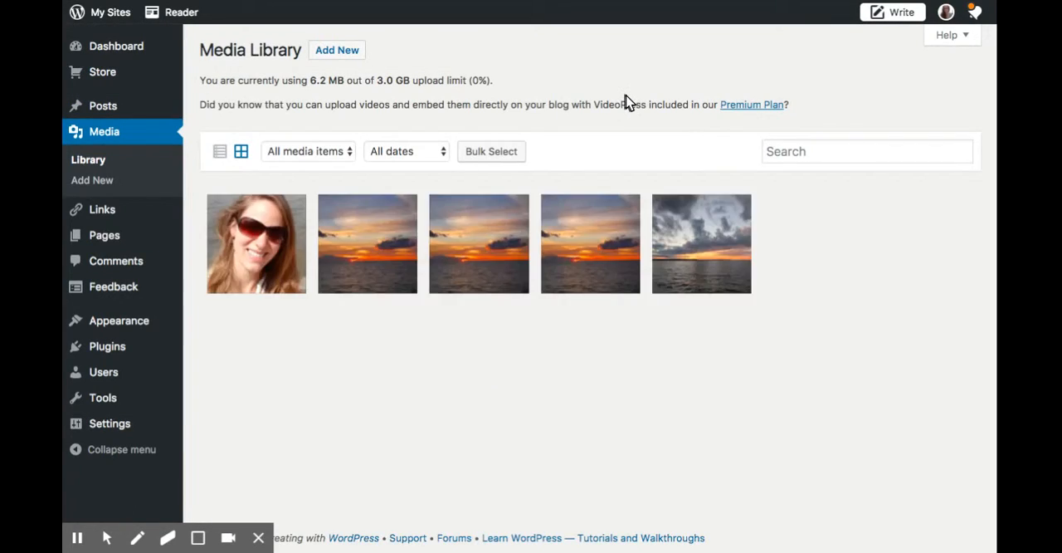
pyautogui.click(252, 249)
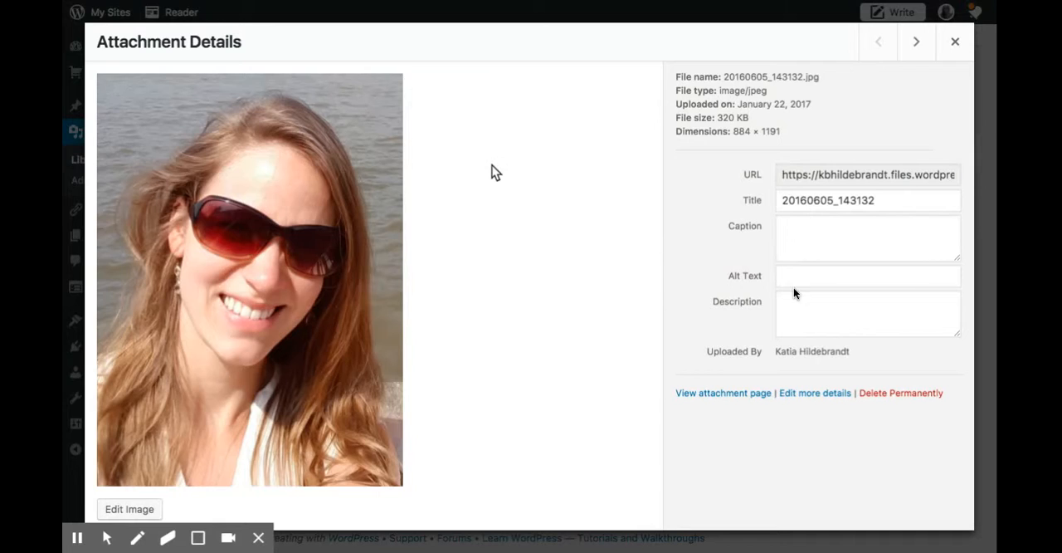
# Copy the file URL of the portrait photo from its attachment details and close the details.
pyautogui.click(839, 174)
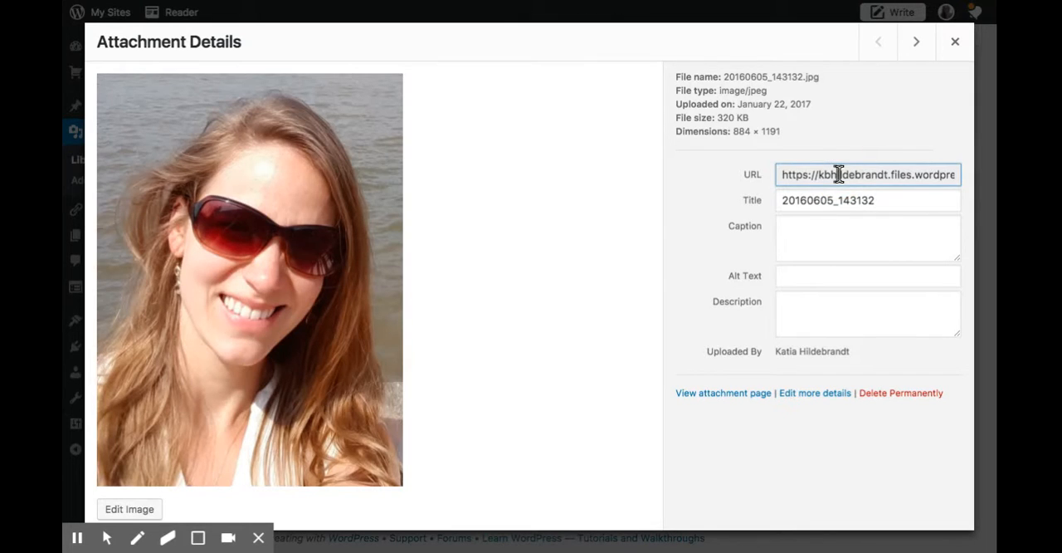
pyautogui.click(840, 173)
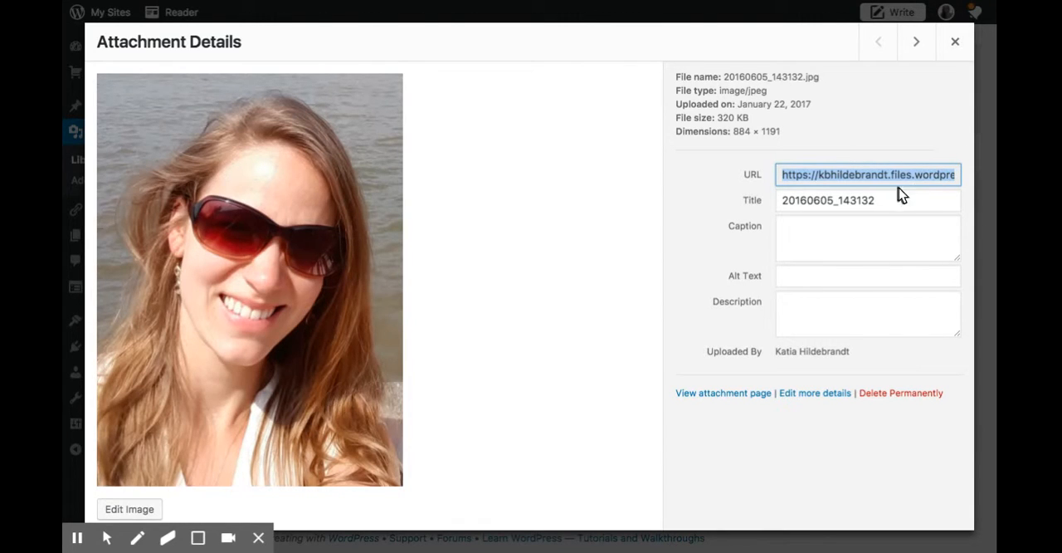
pyautogui.click(958, 44)
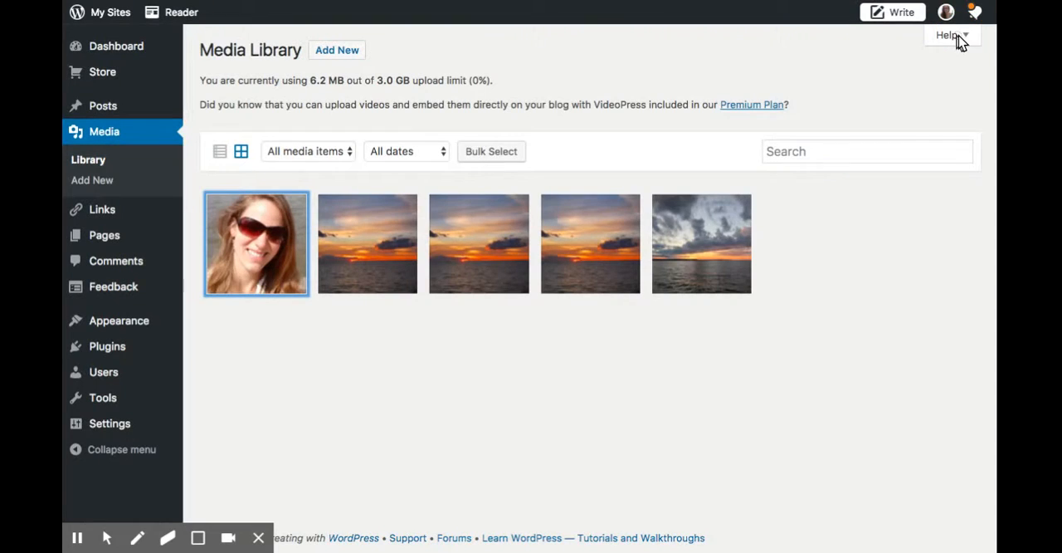
# Return to the Widgets page, paste the copied photo URL as the Image widget's image URL and save the widget.
pyautogui.moveTo(136, 401)
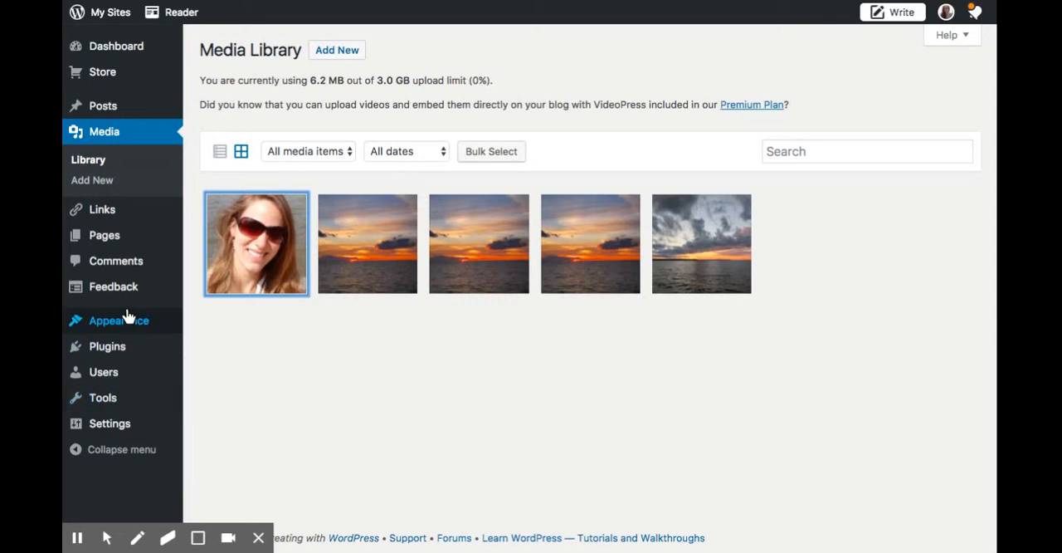
pyautogui.moveTo(148, 320)
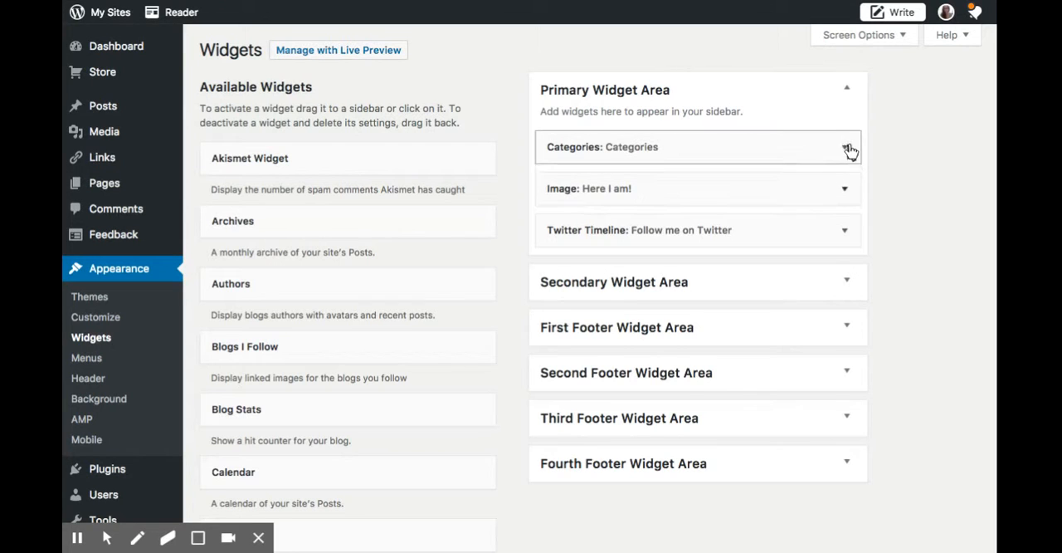
pyautogui.click(847, 148)
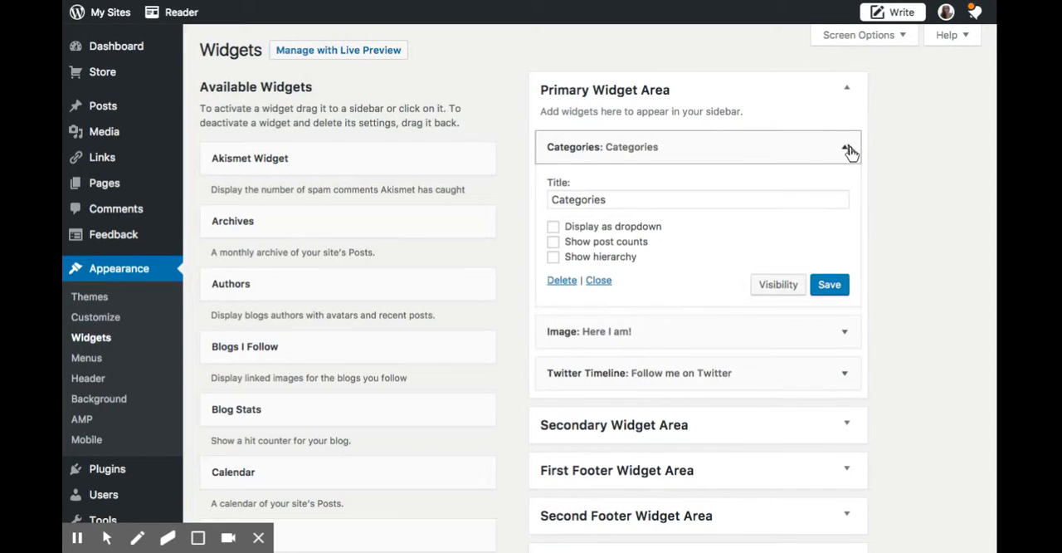
pyautogui.click(849, 344)
pyautogui.scroll(-3, 723, 356)
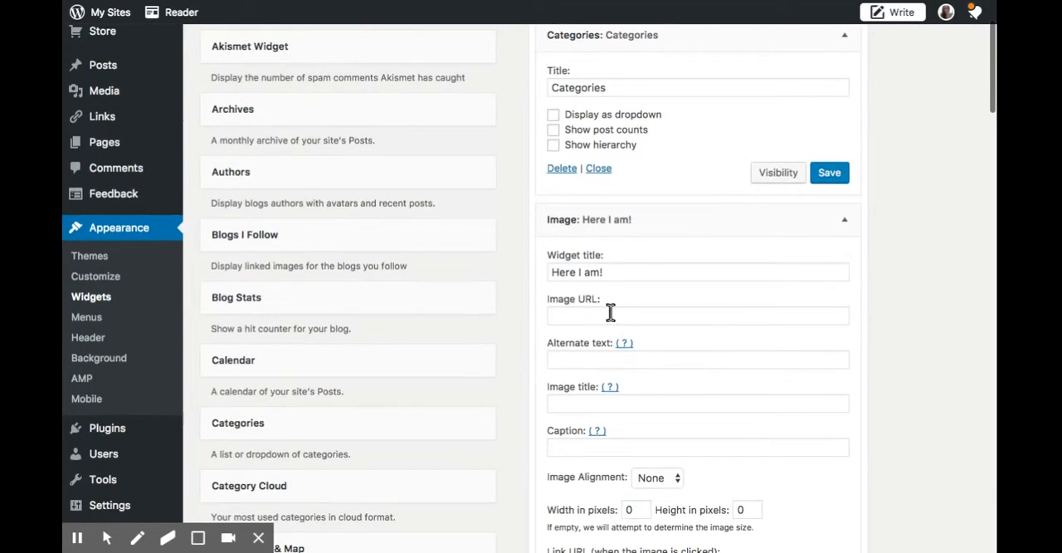
pyautogui.click(611, 313)
pyautogui.hotkey('ctrl', 'v')
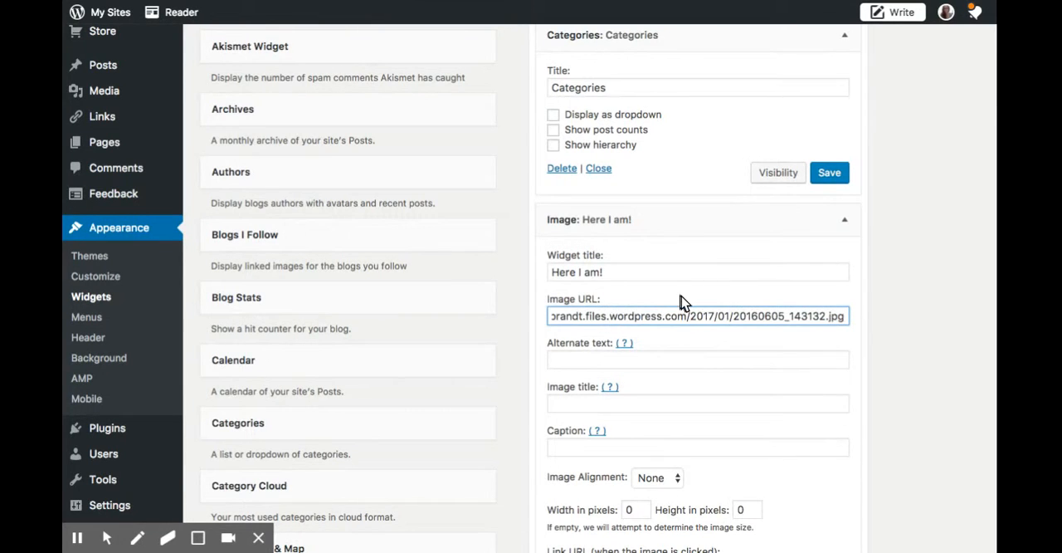
pyautogui.scroll(-5, 680, 300)
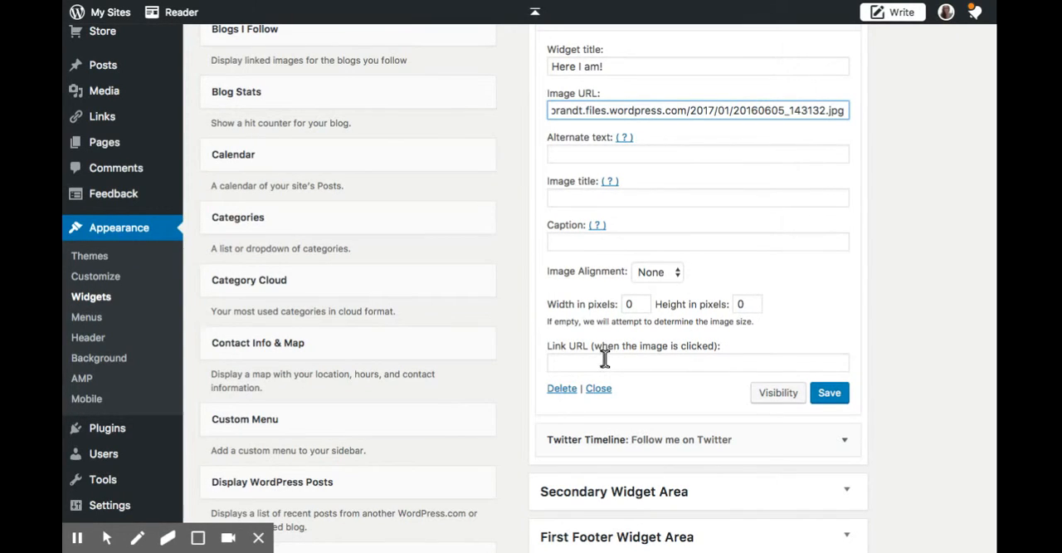
pyautogui.click(830, 395)
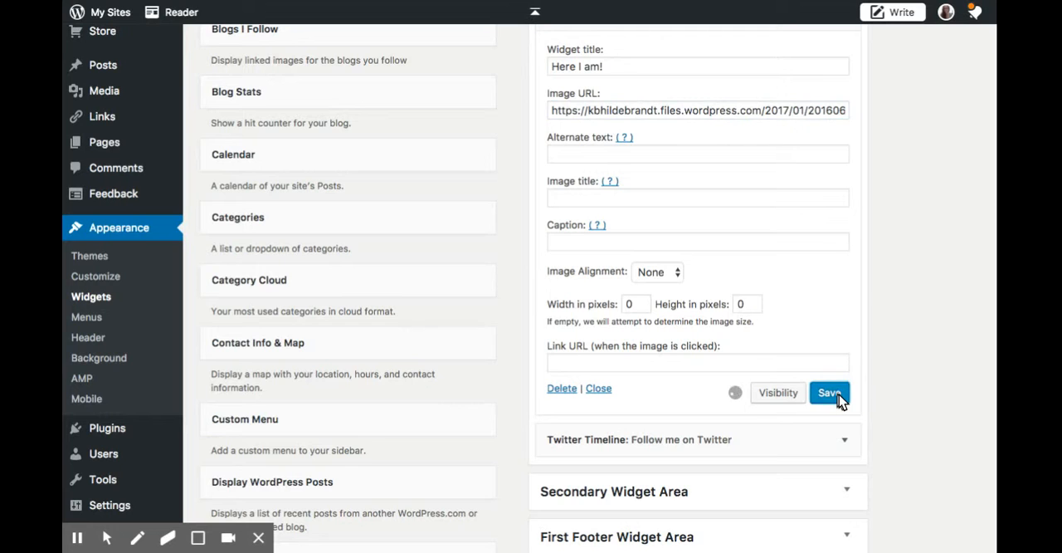
# Enter the blog owner's Twitter username in the Twitter Timeline widget and save it.
pyautogui.scroll(-3, 870, 287)
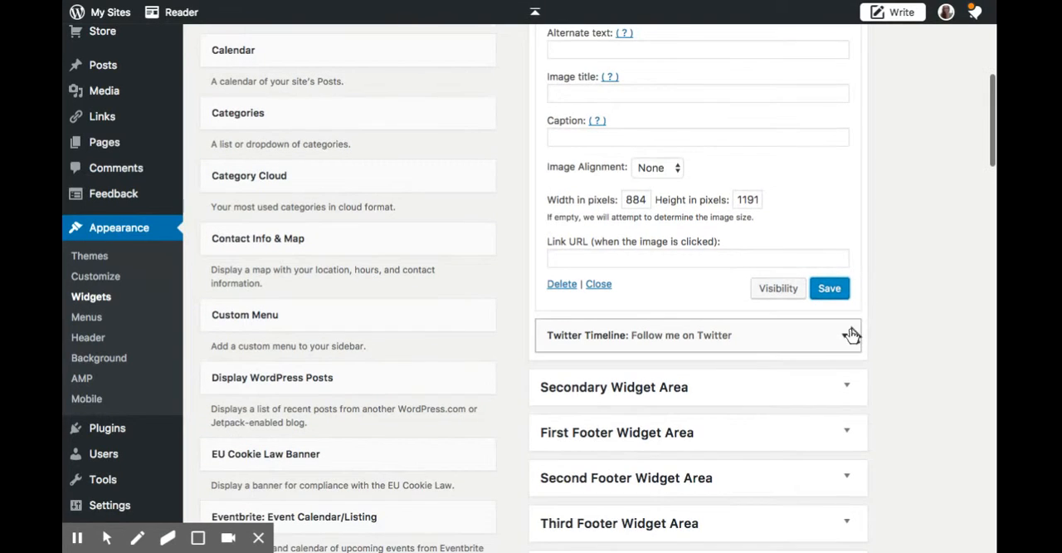
pyautogui.click(849, 336)
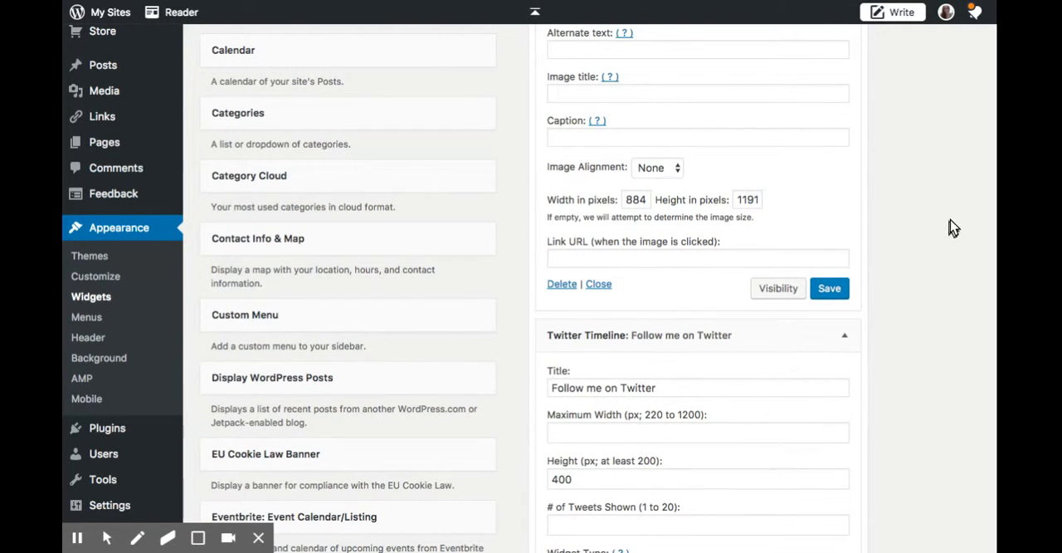
pyautogui.scroll(-2, 951, 223)
pyautogui.scroll(-8, 783, 273)
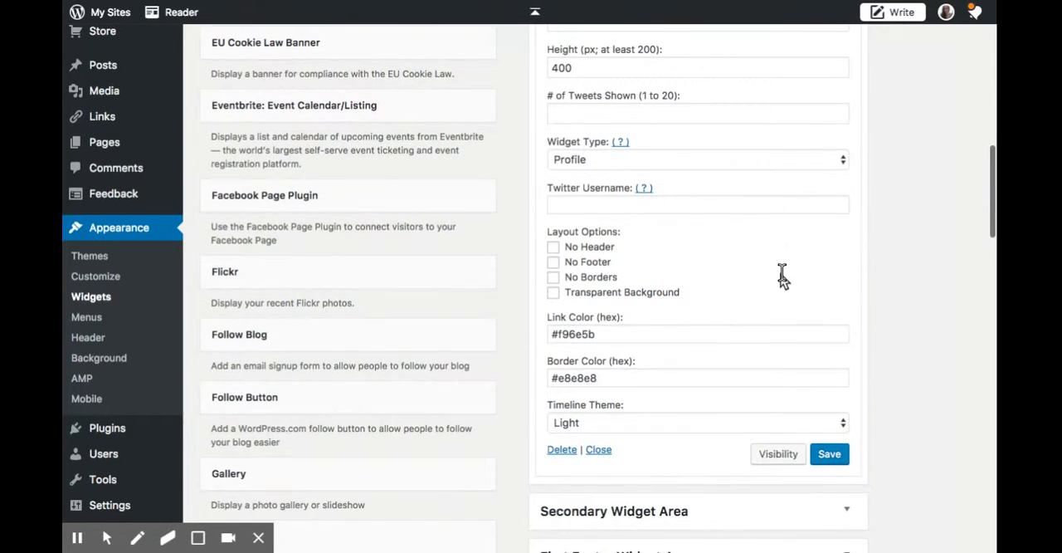
pyautogui.click(606, 207)
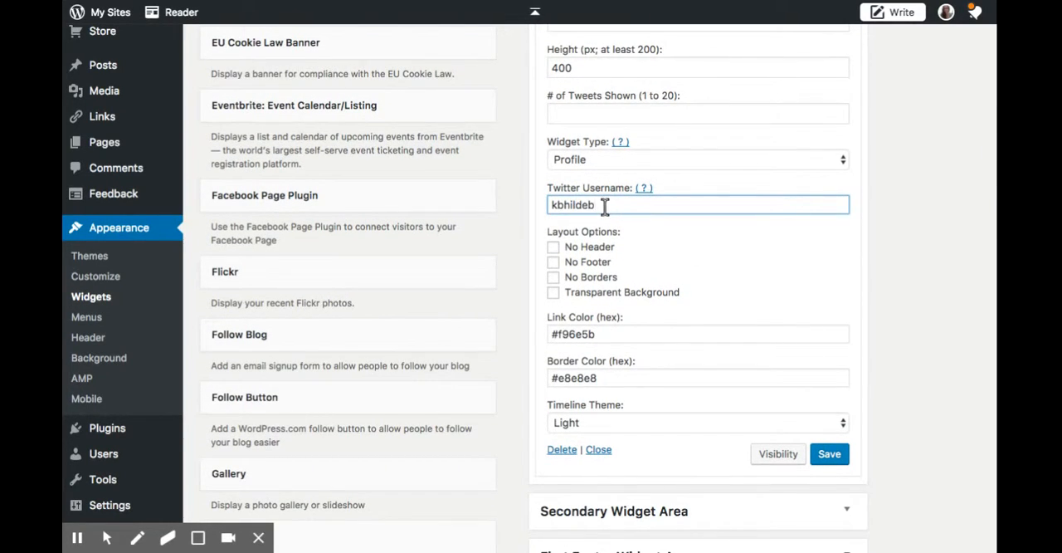
pyautogui.click(828, 454)
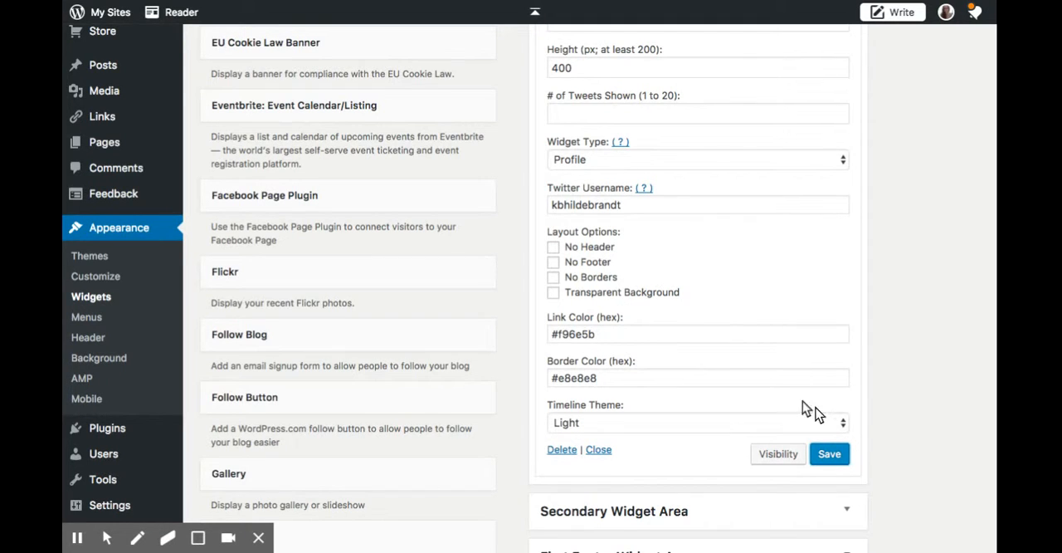
# View My Sample Blog and examine the Categories, Image and Twitter Timeline widgets in its sidebar.
pyautogui.scroll(10, 775, 407)
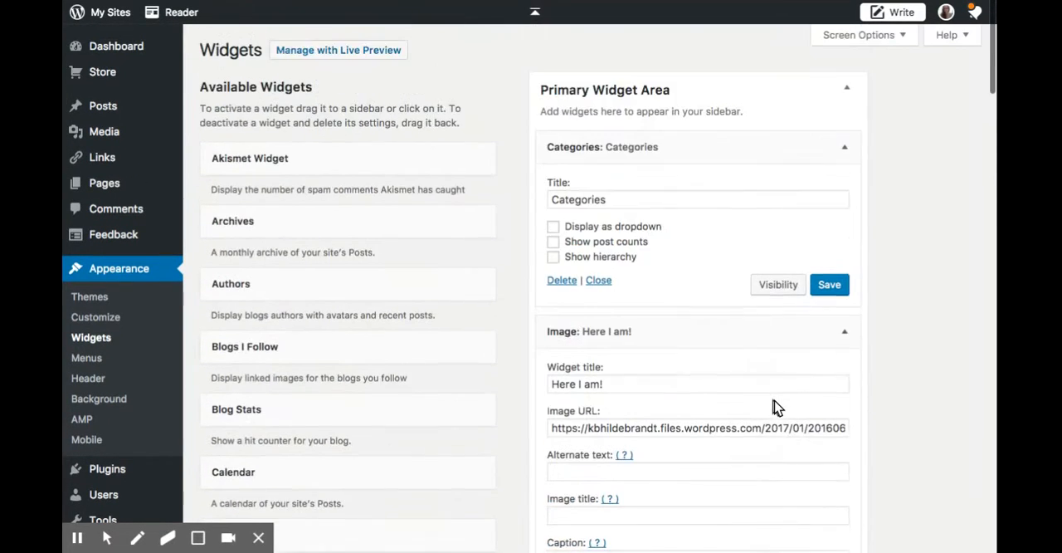
pyautogui.click(120, 17)
pyautogui.click(122, 93)
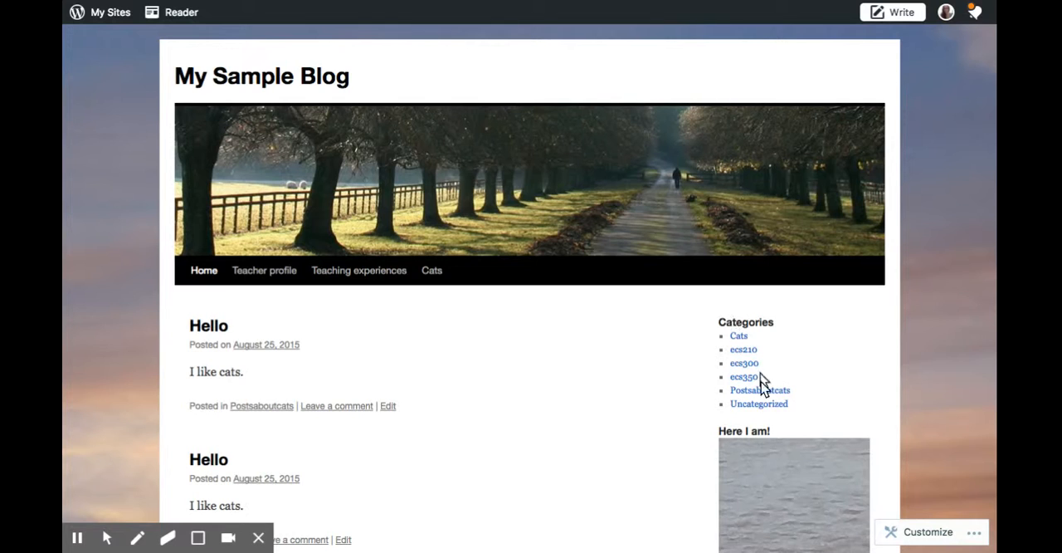
pyautogui.scroll(-5, 718, 390)
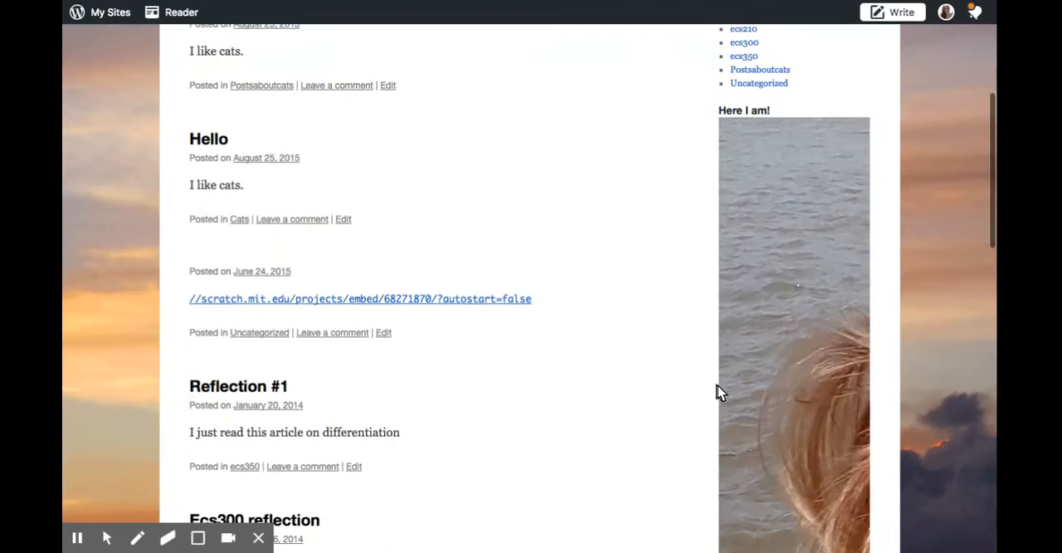
pyautogui.scroll(-2, 794, 244)
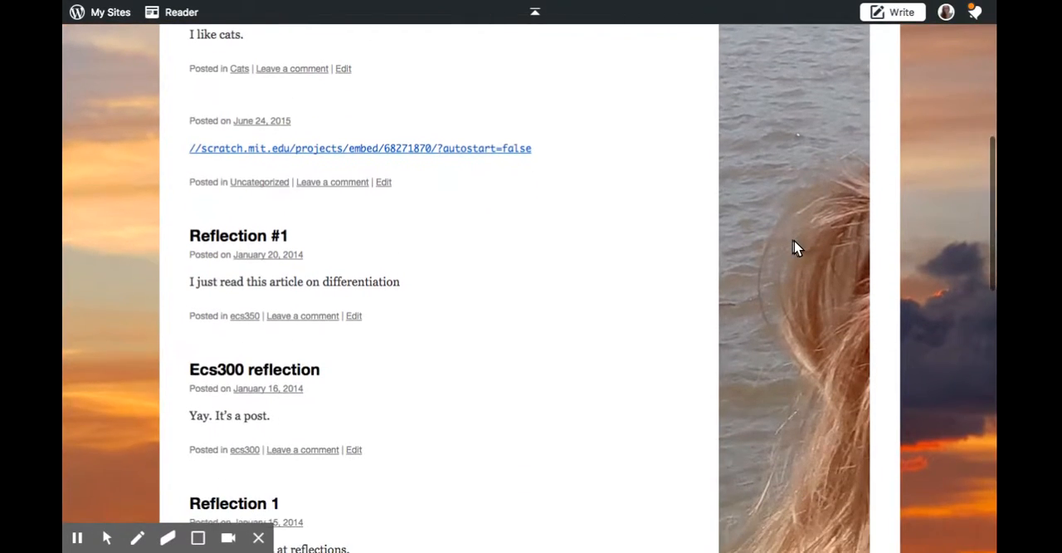
pyautogui.scroll(5, 794, 244)
pyautogui.scroll(-5, 770, 289)
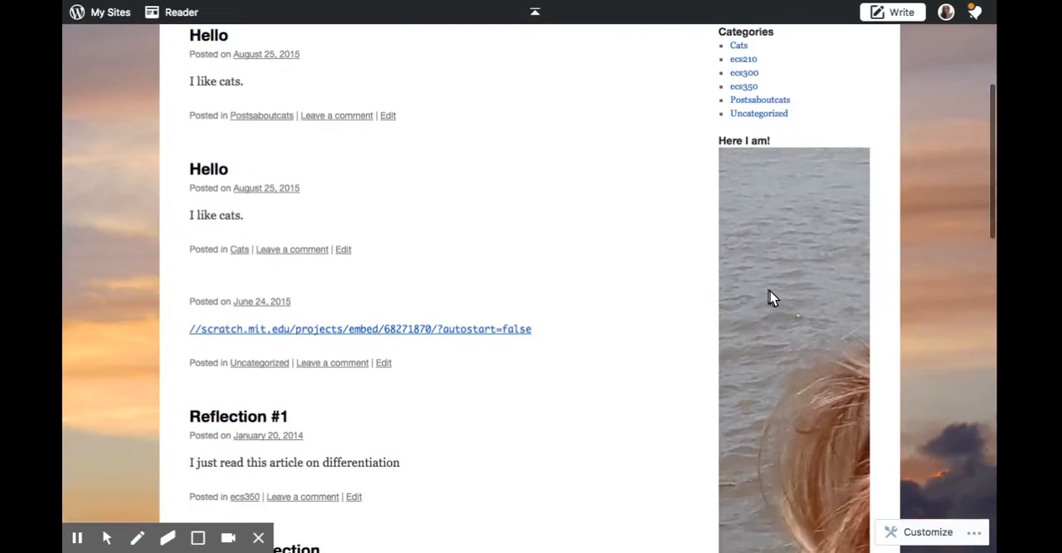
pyautogui.scroll(-8, 770, 298)
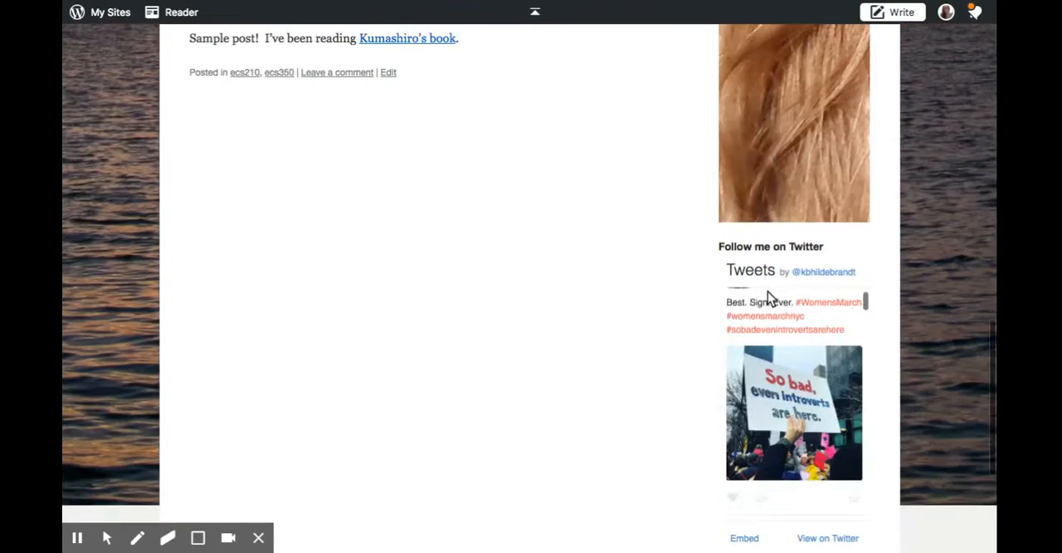
pyautogui.scroll(-2, 645, 277)
pyautogui.scroll(-2, 645, 277)
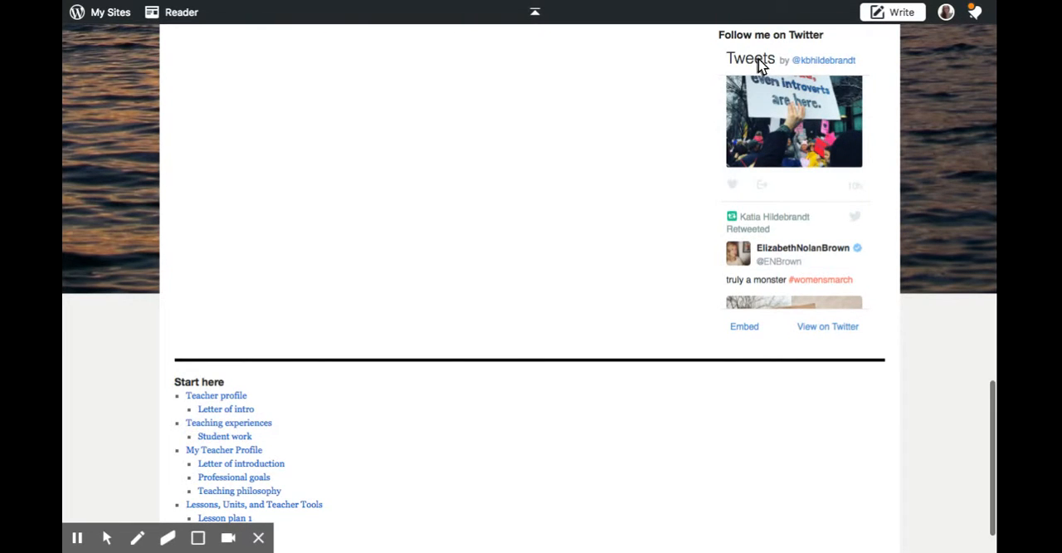
pyautogui.scroll(-3, 794, 179)
pyautogui.scroll(-4, 794, 180)
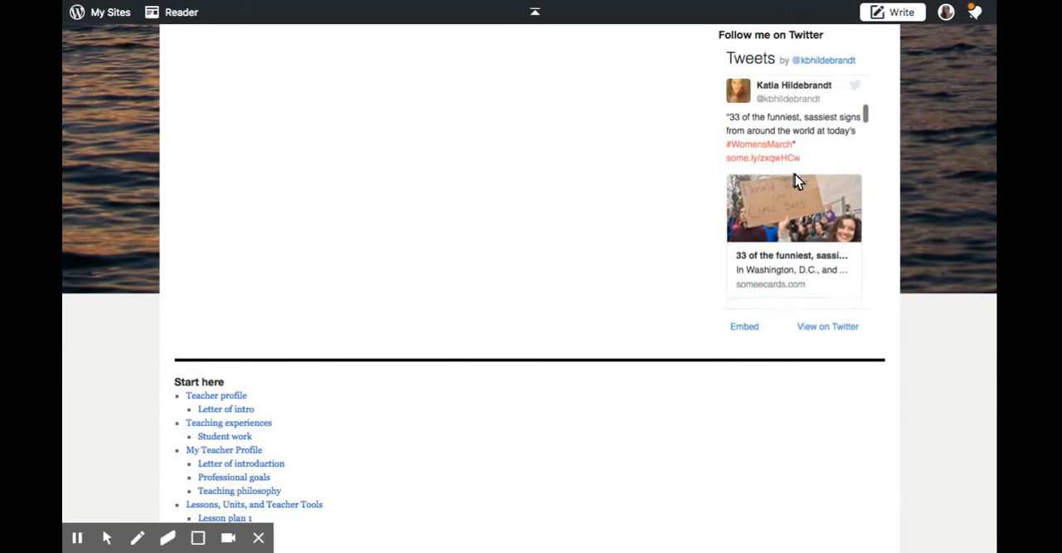
pyautogui.scroll(8, 795, 181)
pyautogui.scroll(10, 715, 190)
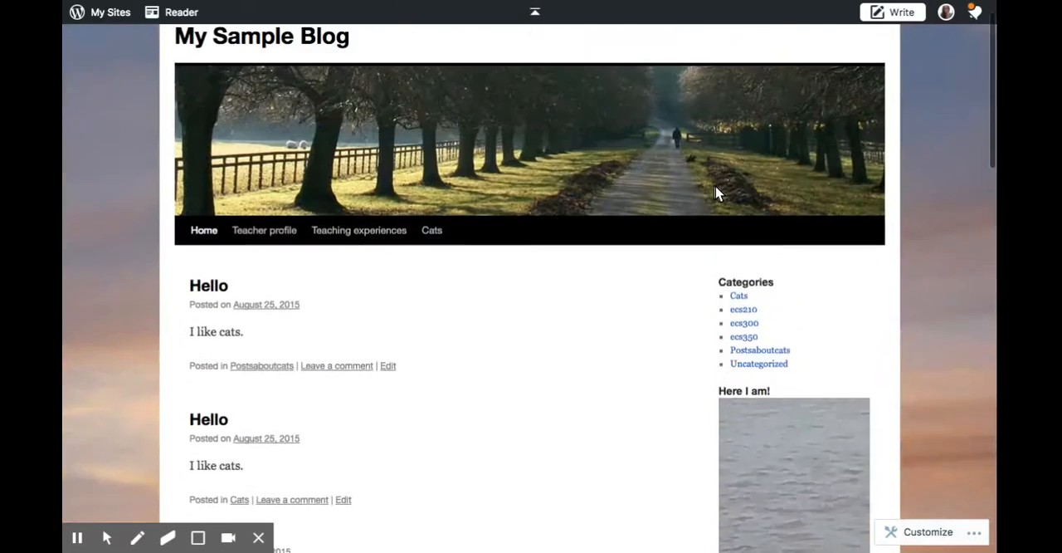
# Return to the Widgets page, set the Image widget's width and height to 100 pixels each and save it.
pyautogui.click(91, 15)
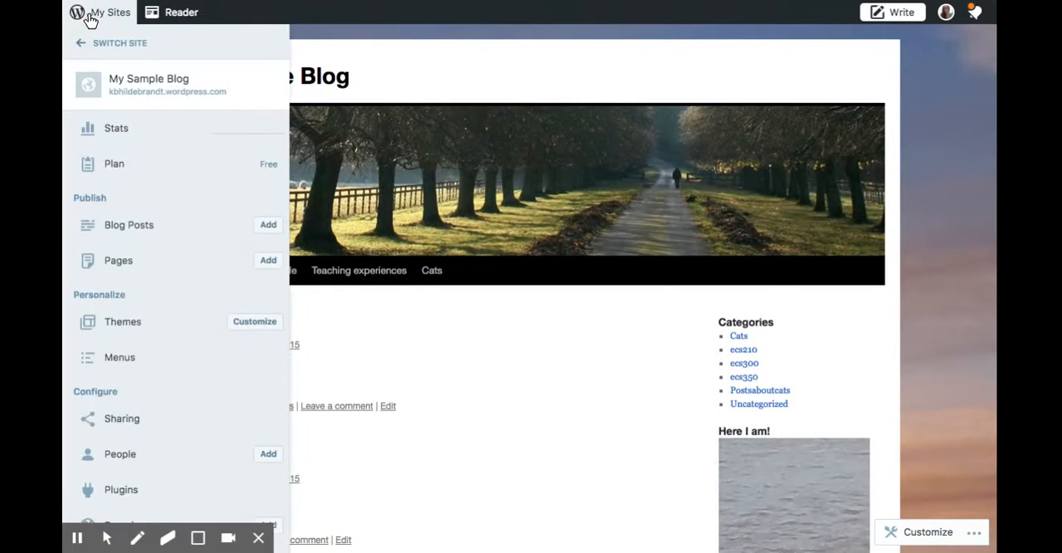
pyautogui.click(140, 88)
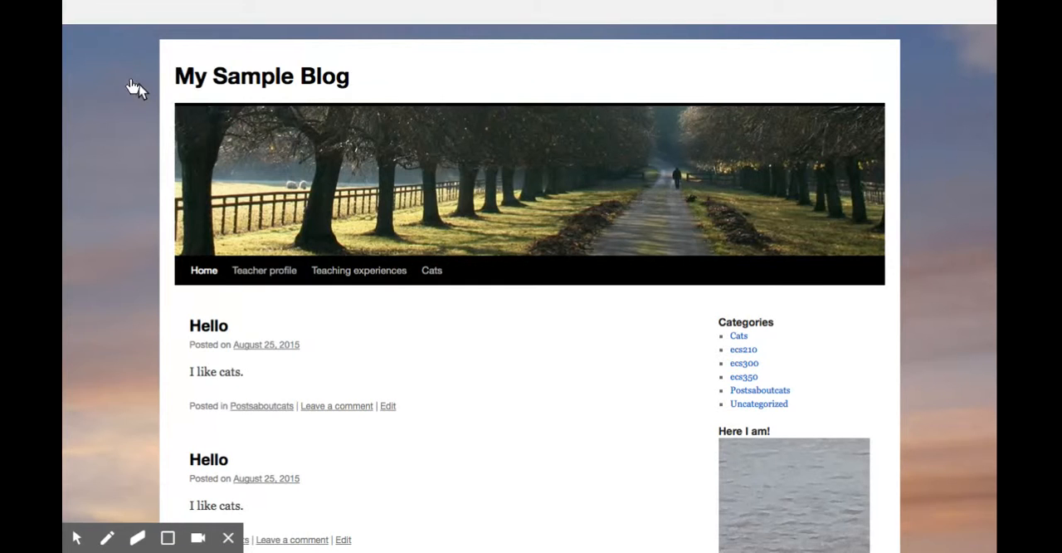
pyautogui.click(96, 13)
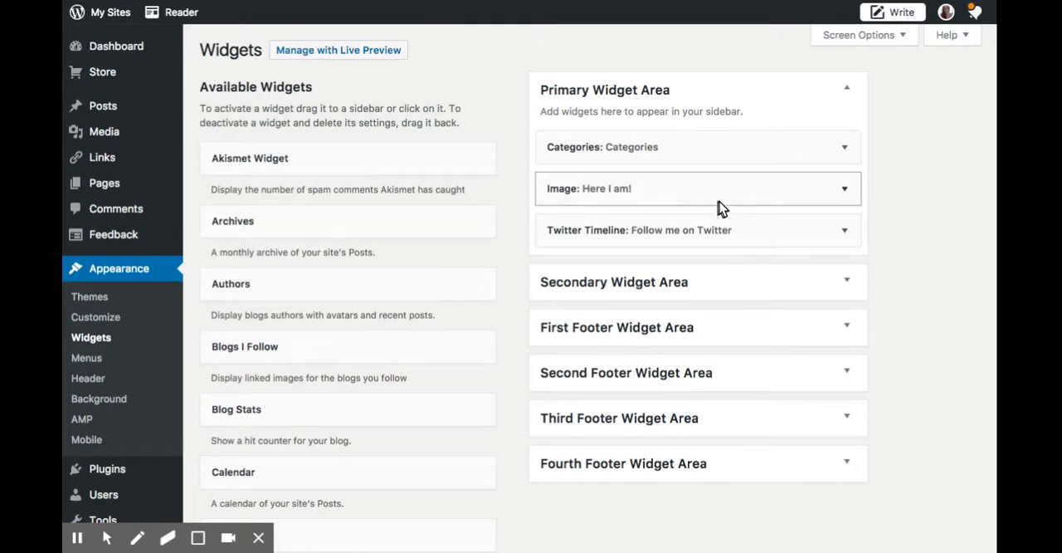
pyautogui.click(720, 201)
pyautogui.scroll(-5, 702, 342)
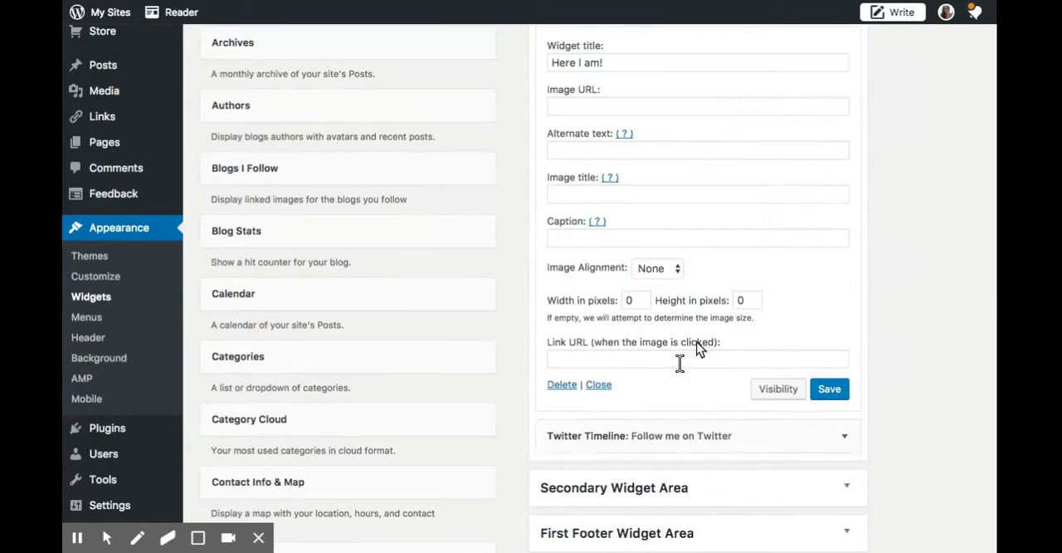
pyautogui.doubleClick(636, 300)
pyautogui.press('BackSpace')
pyautogui.click(746, 299)
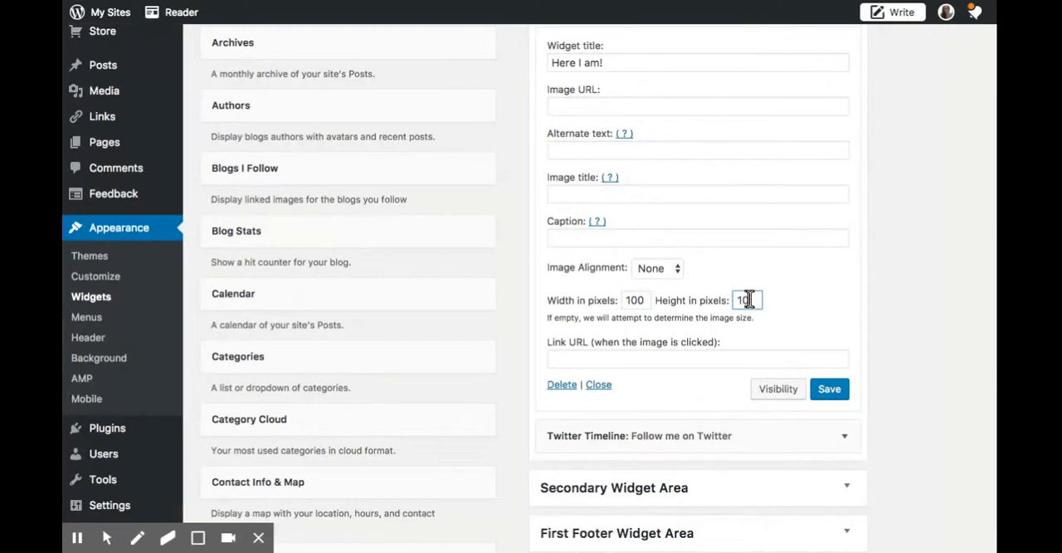
pyautogui.click(840, 391)
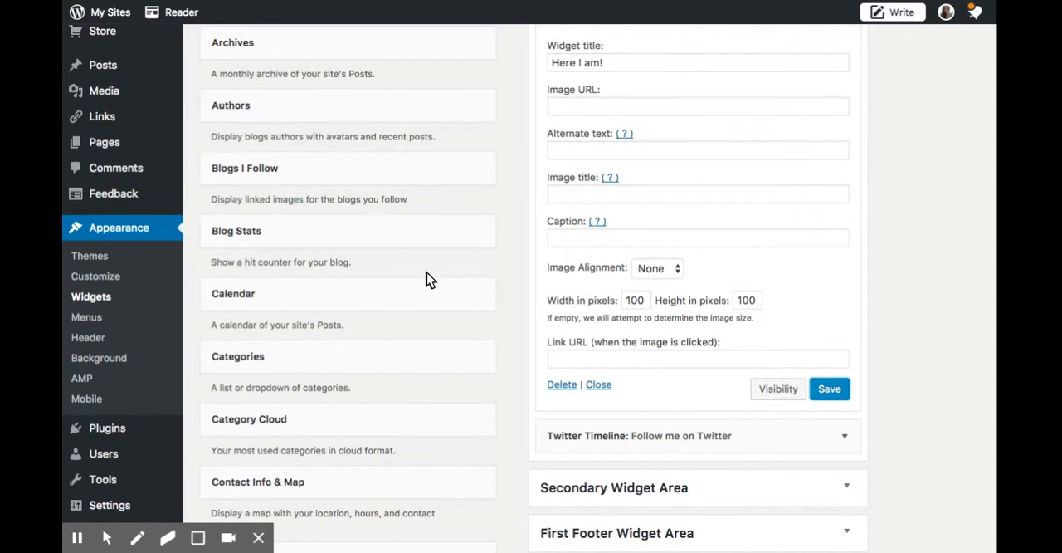
# Paste the copied photo URL into the empty Image URL of the 100 by 100 pixel Image widget and save it.
pyautogui.scroll(2, 426, 280)
pyautogui.click(579, 160)
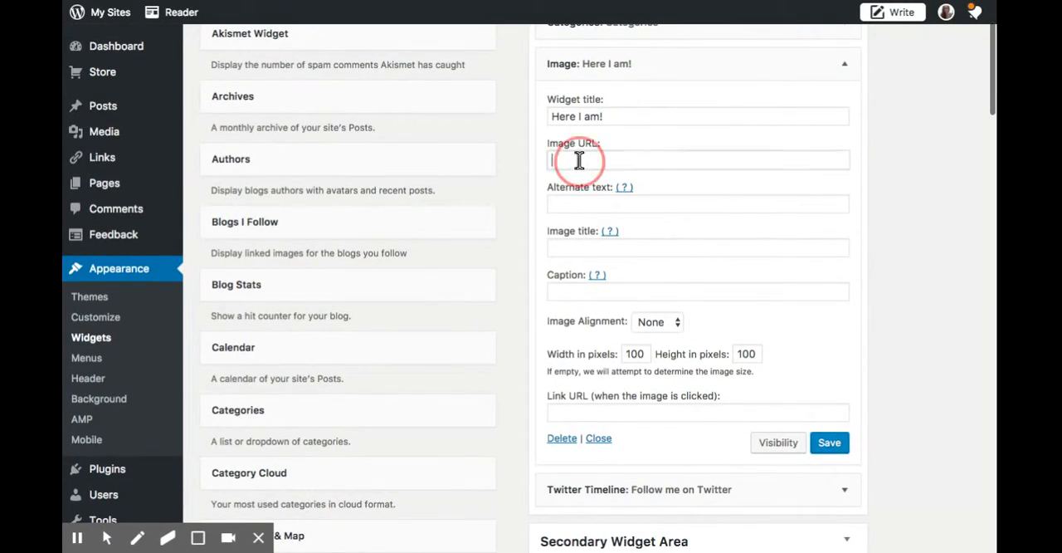
pyautogui.hotkey('ctrl', 'v')
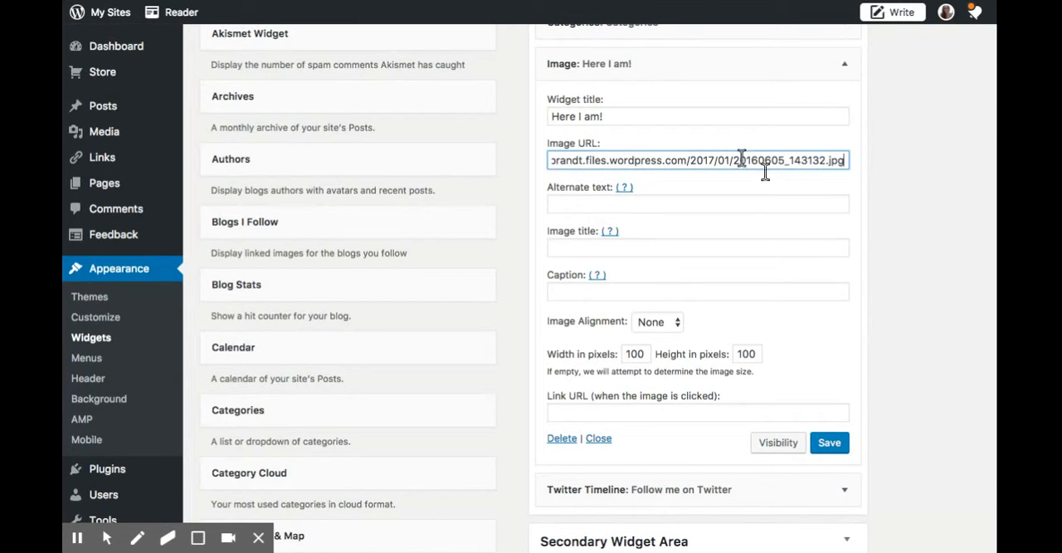
pyautogui.click(838, 446)
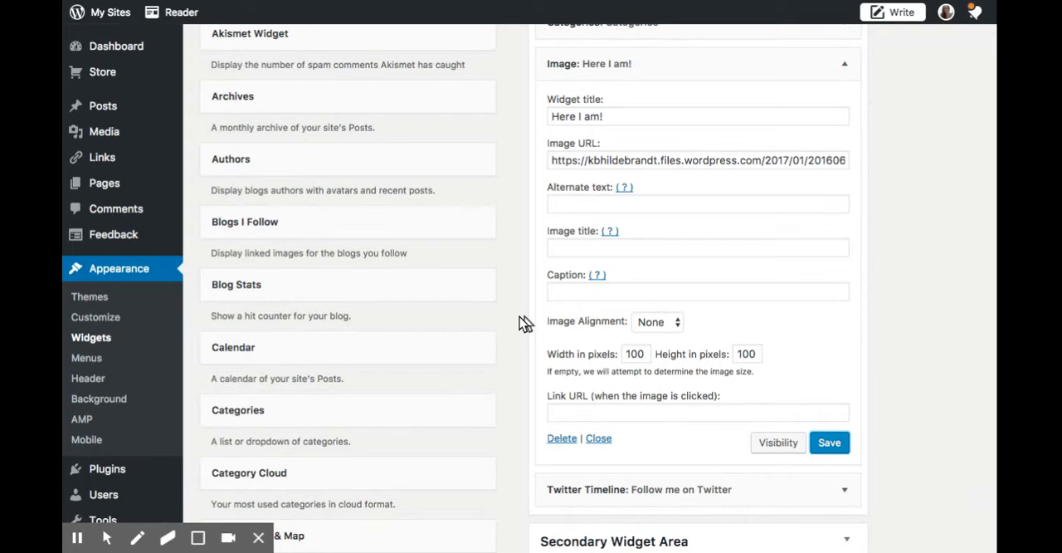
# Open My Sample Blog's home page and check the resized Here I am! image alongside the Categories and Twitter Timeline widgets in the sidebar.
pyautogui.scroll(3, 521, 323)
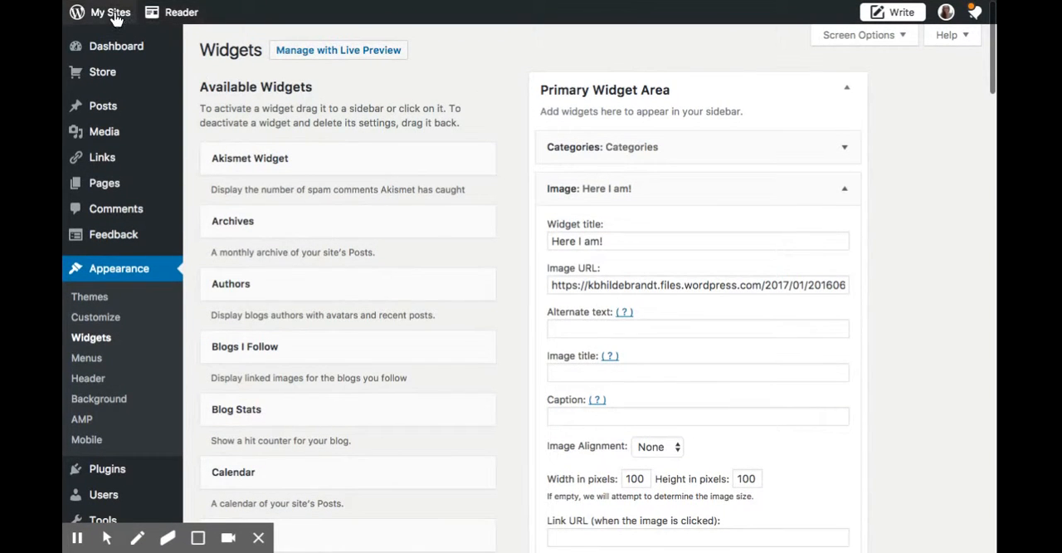
pyautogui.click(113, 14)
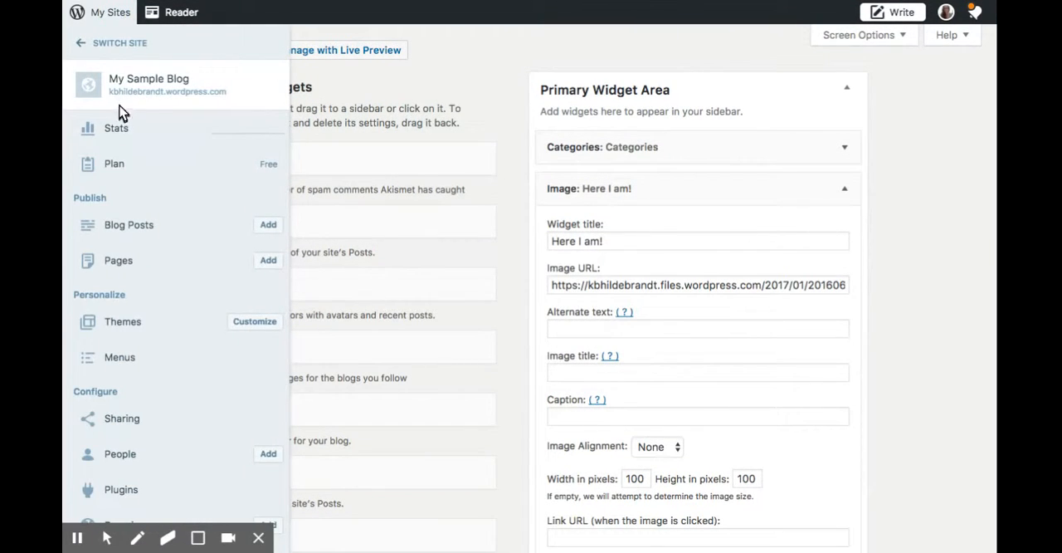
pyautogui.click(136, 83)
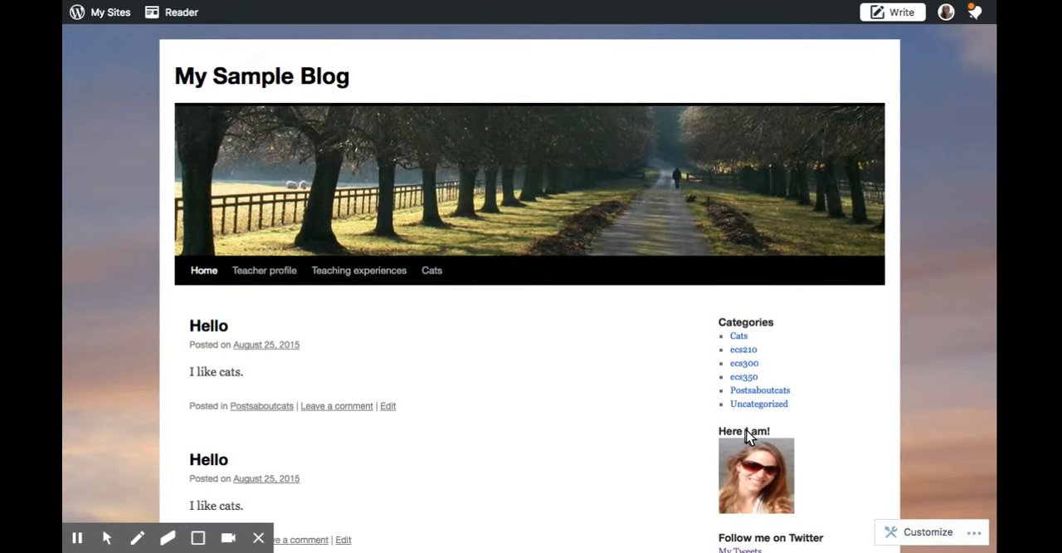
pyautogui.scroll(-3, 655, 394)
pyautogui.scroll(-3, 656, 395)
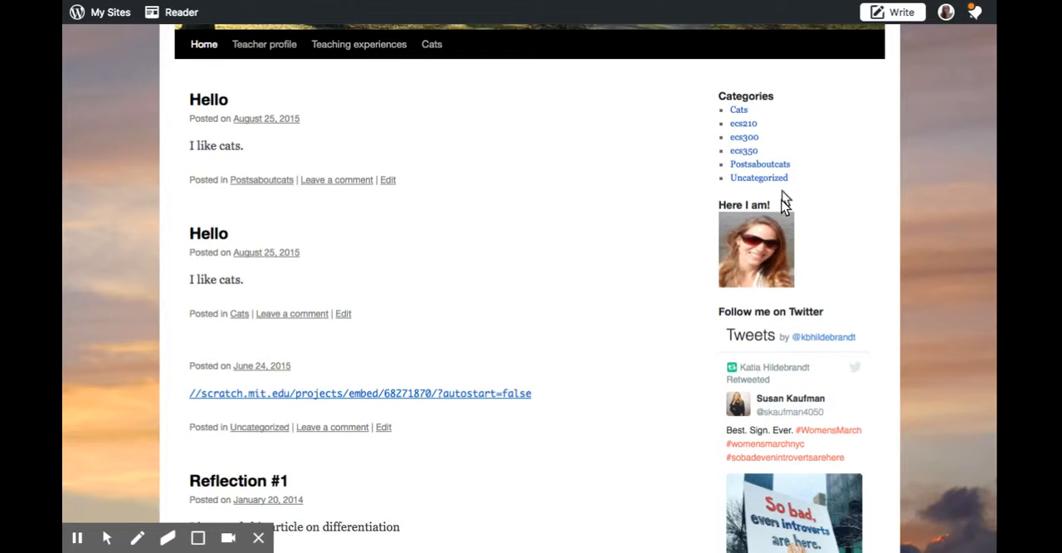
pyautogui.scroll(1, 705, 284)
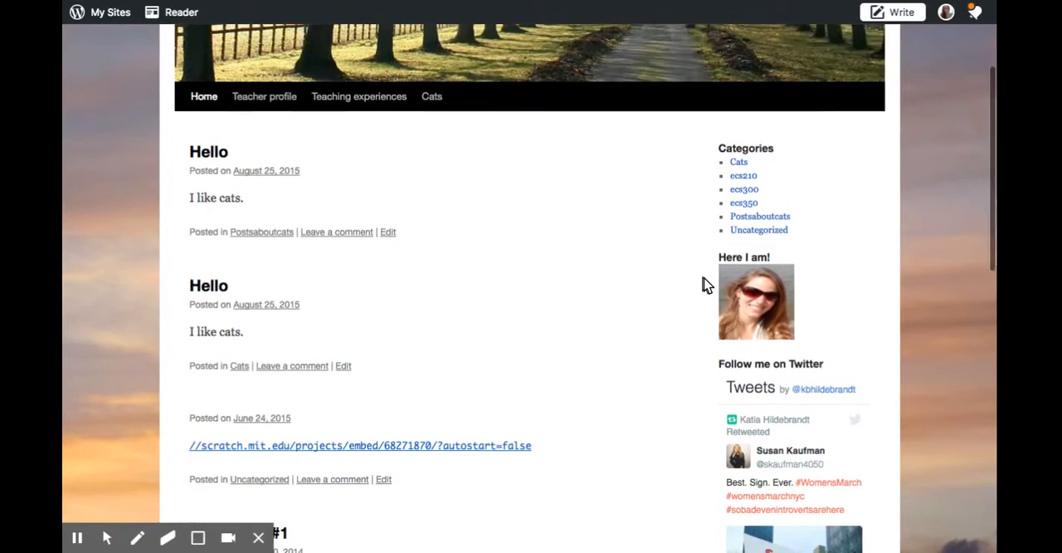
pyautogui.scroll(2, 705, 284)
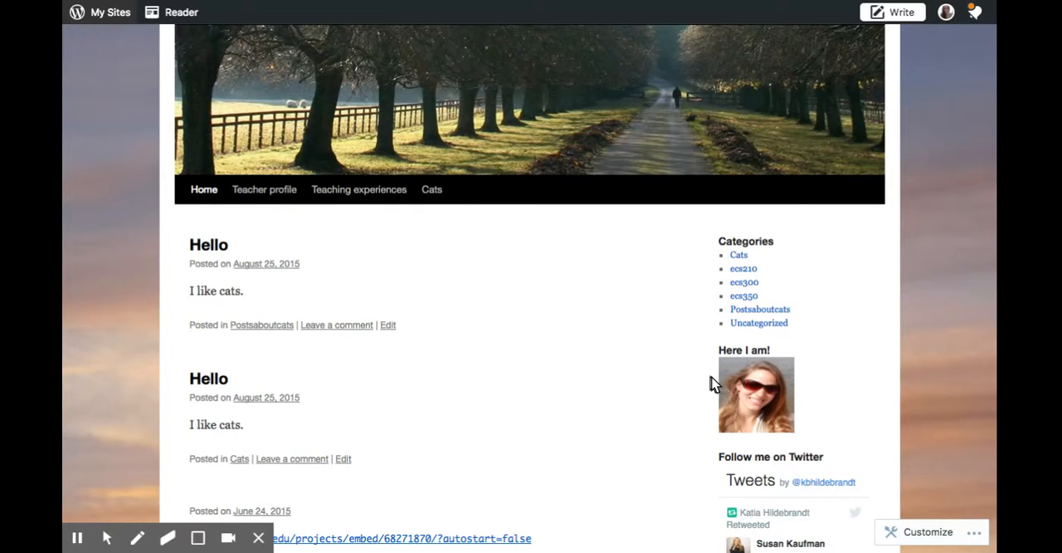
pyautogui.scroll(-5, 712, 383)
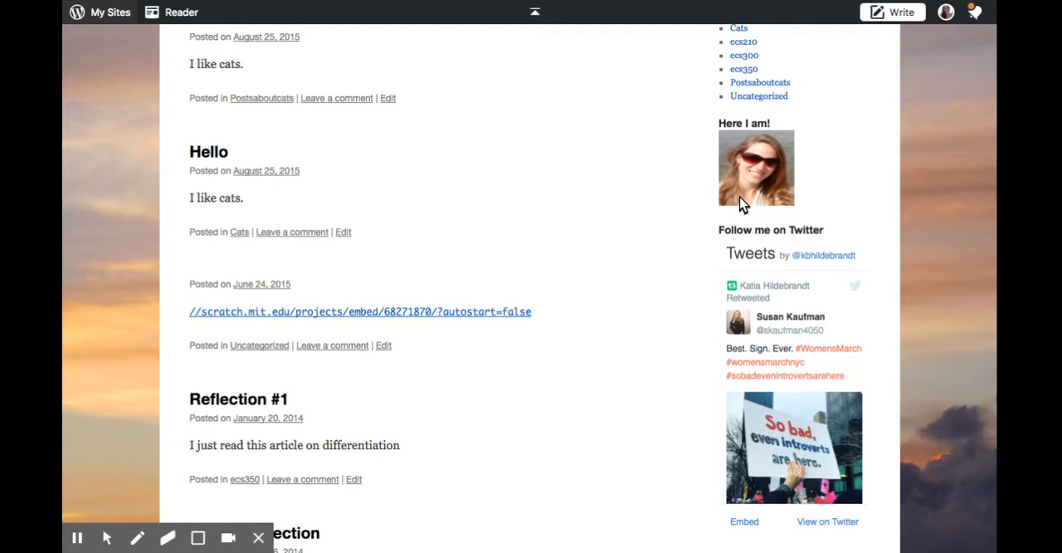
pyautogui.scroll(-1, 718, 238)
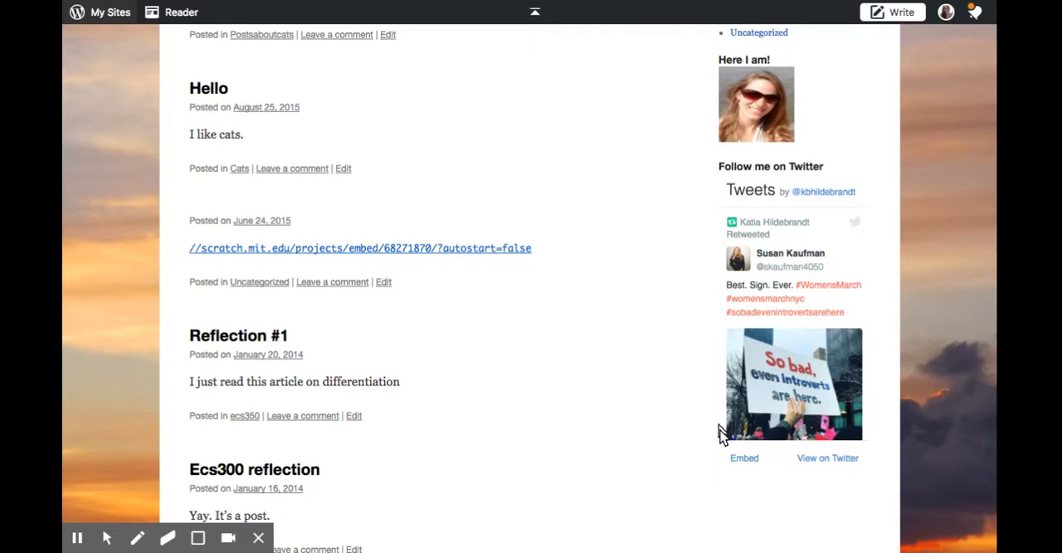
pyautogui.scroll(5, 706, 357)
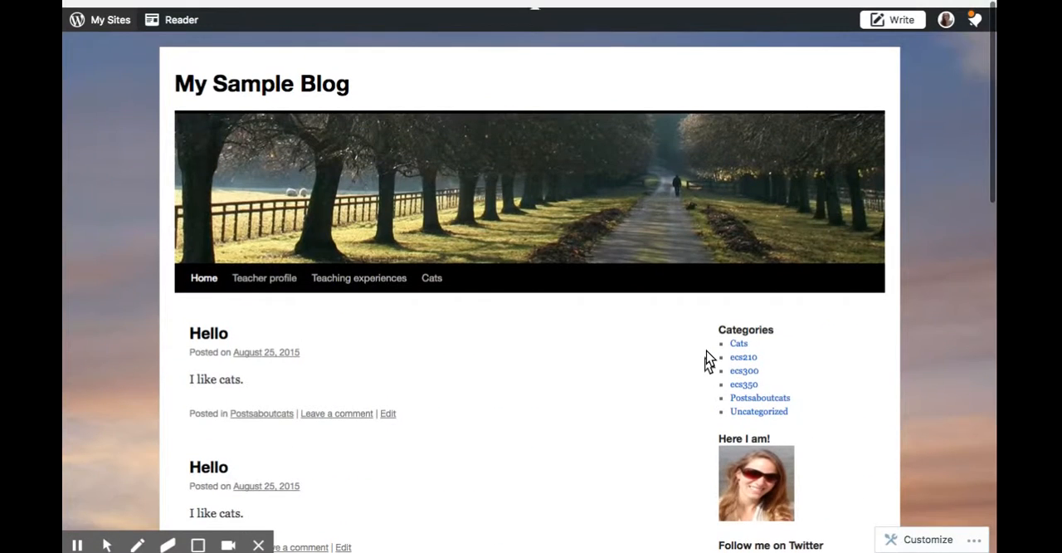